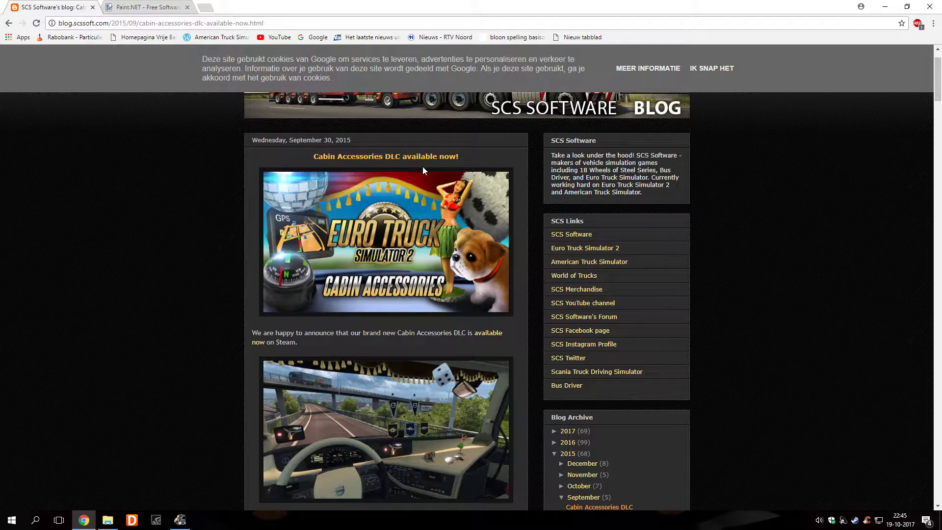
Close the SCS blog and paint.net tabs to exit Chrome, then open the Downloads folder
{"action": "left_click", "coordinate": [92, 7]}
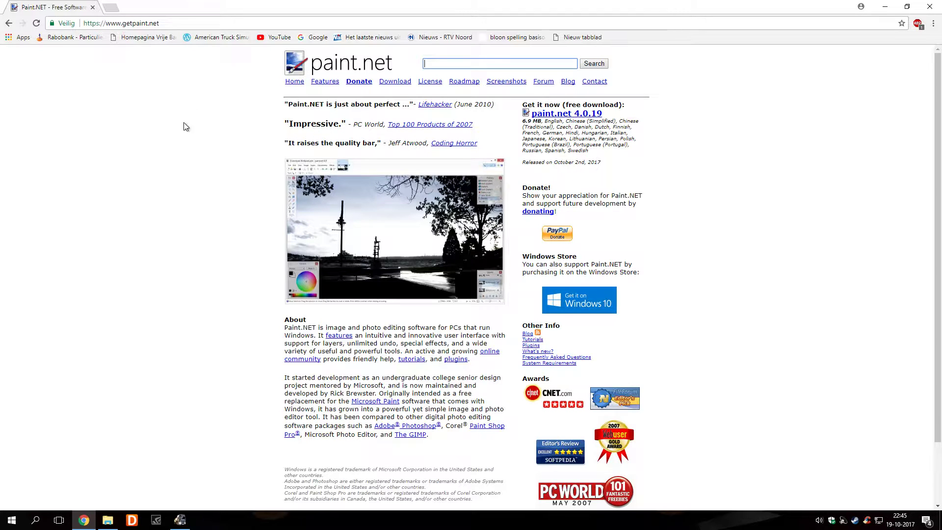
{"action": "left_click", "coordinate": [93, 7]}
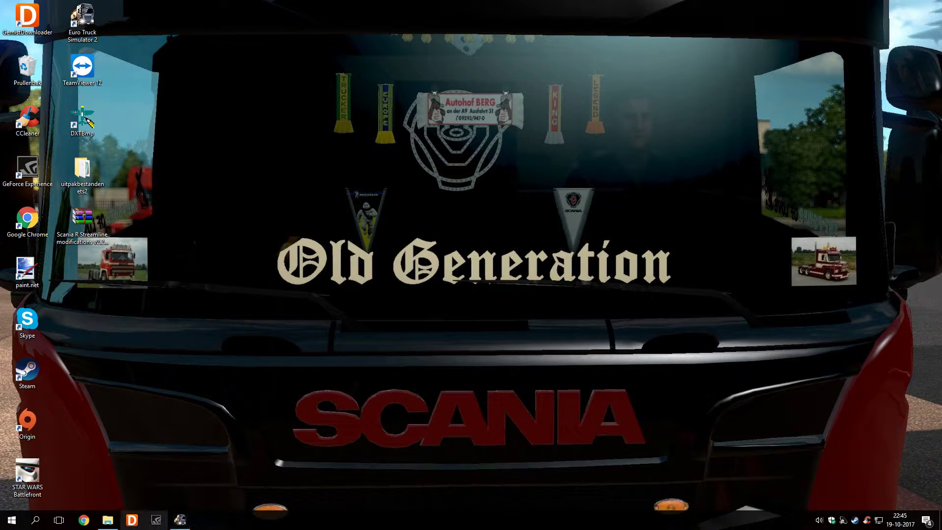
{"action": "left_click", "coordinate": [112, 523]}
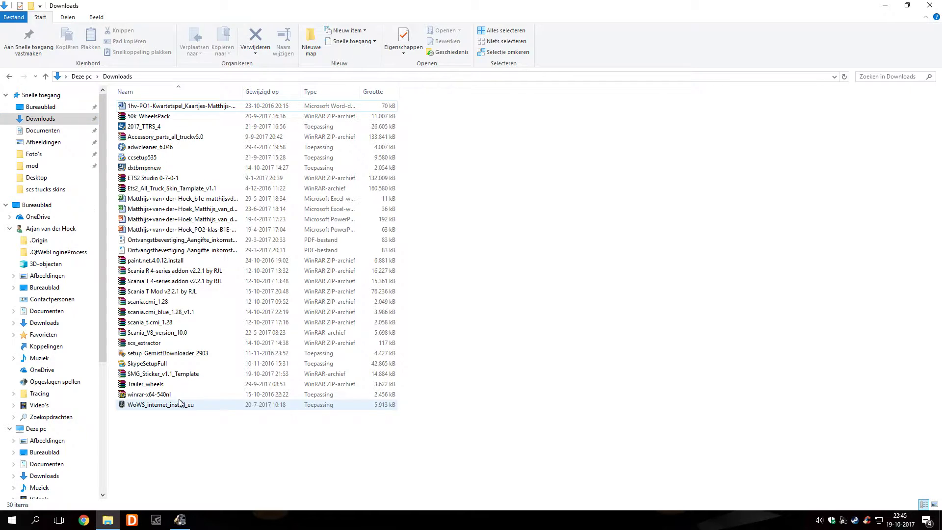
Open SMG_Sticker_v1.1_Template from Downloads in WinRAR
{"action": "left_click", "coordinate": [191, 374]}
{"action": "double_click", "coordinate": [191, 375]}
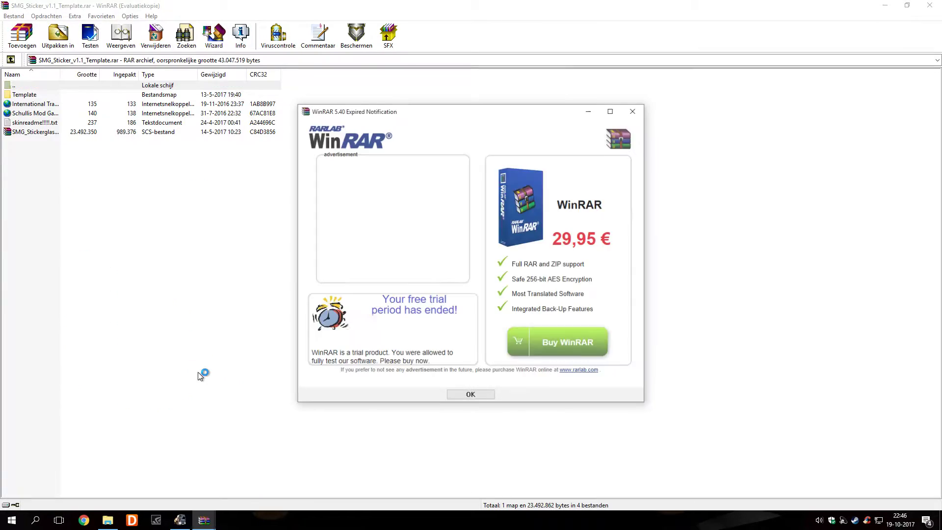
Extract the sticker-glass SCS file into Documents\Euro Truck Simulator 2\mod
{"action": "left_click", "coordinate": [451, 395]}
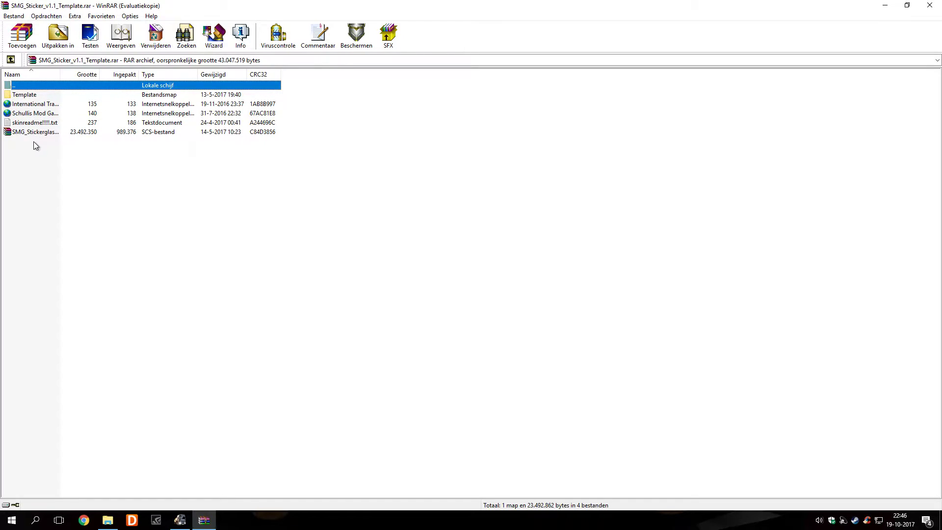
{"action": "left_click", "coordinate": [115, 132]}
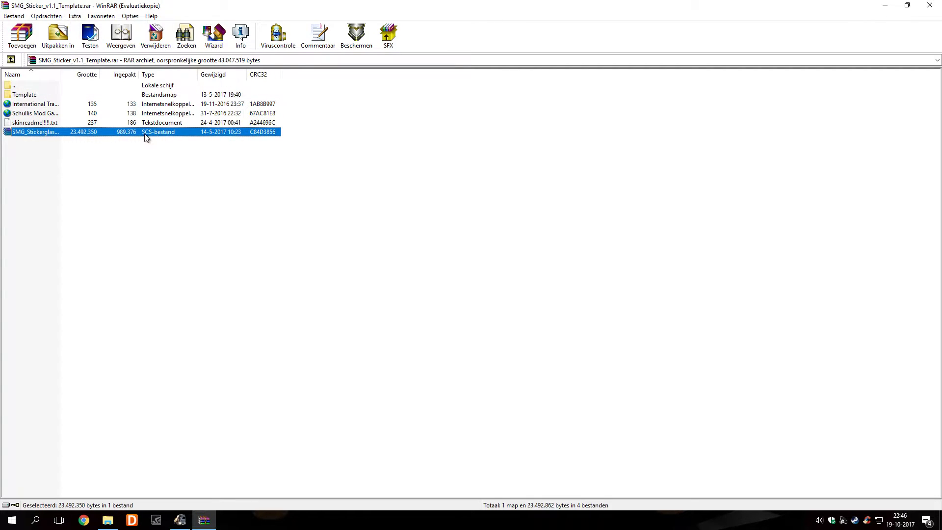
{"action": "right_click", "coordinate": [133, 132]}
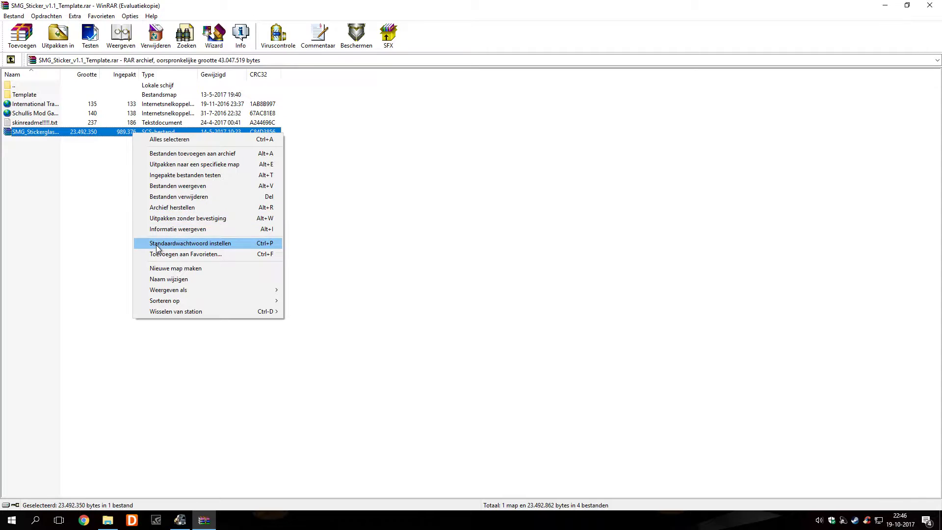
{"action": "left_click", "coordinate": [169, 165]}
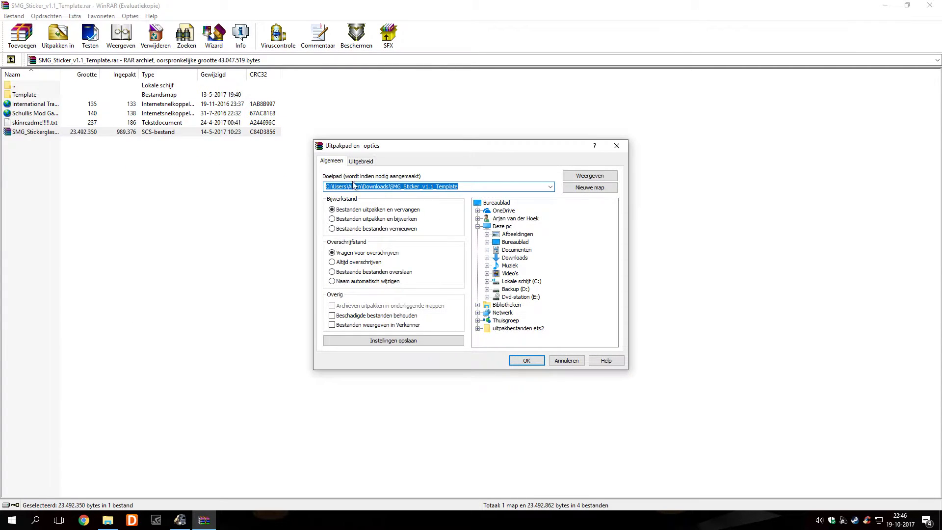
{"action": "left_click", "coordinate": [517, 250]}
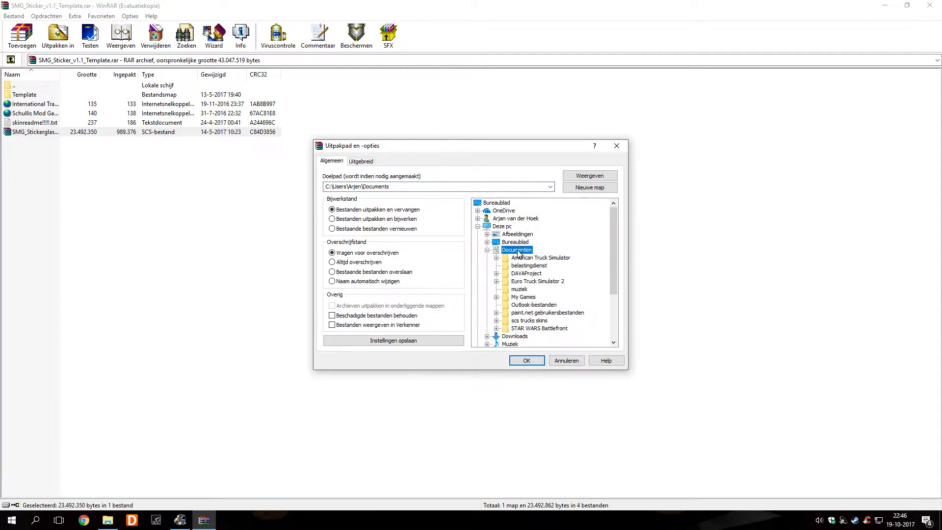
{"action": "left_click", "coordinate": [512, 282]}
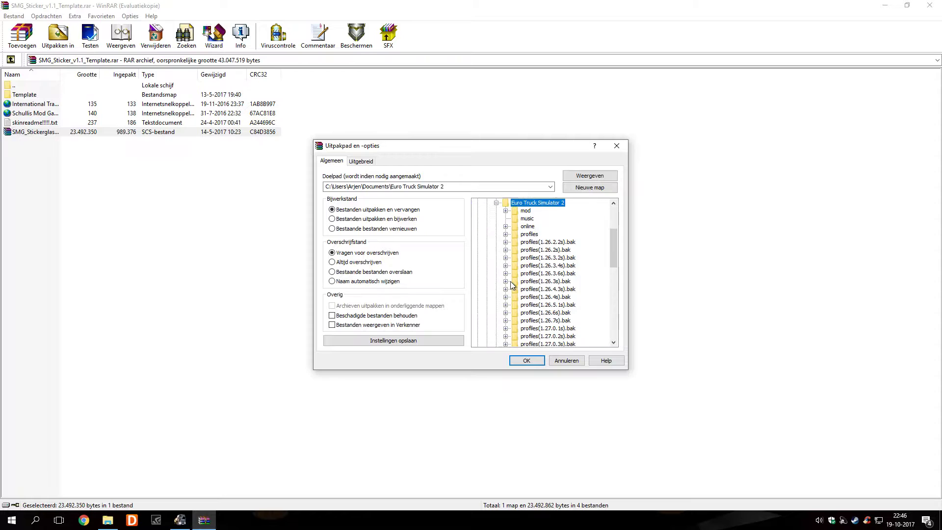
{"action": "left_click", "coordinate": [514, 209]}
{"action": "left_click", "coordinate": [521, 362]}
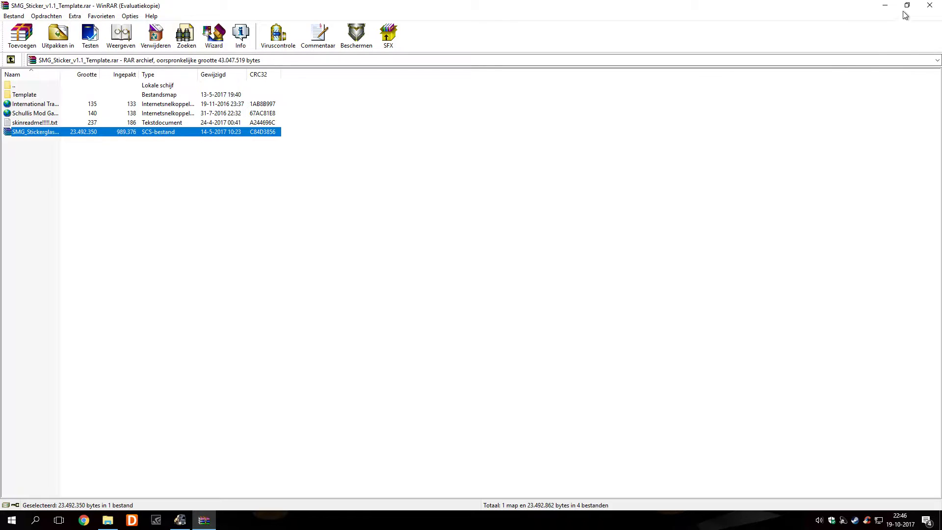
Close WinRAR and browse to Documents > Euro Truck Simulator 2 > mod
{"action": "left_click", "coordinate": [928, 7]}
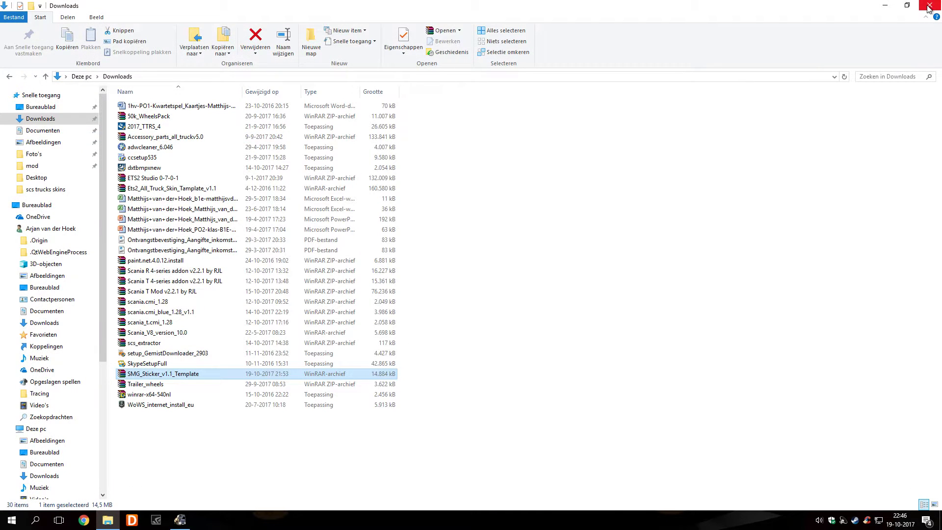
{"action": "left_click", "coordinate": [44, 131]}
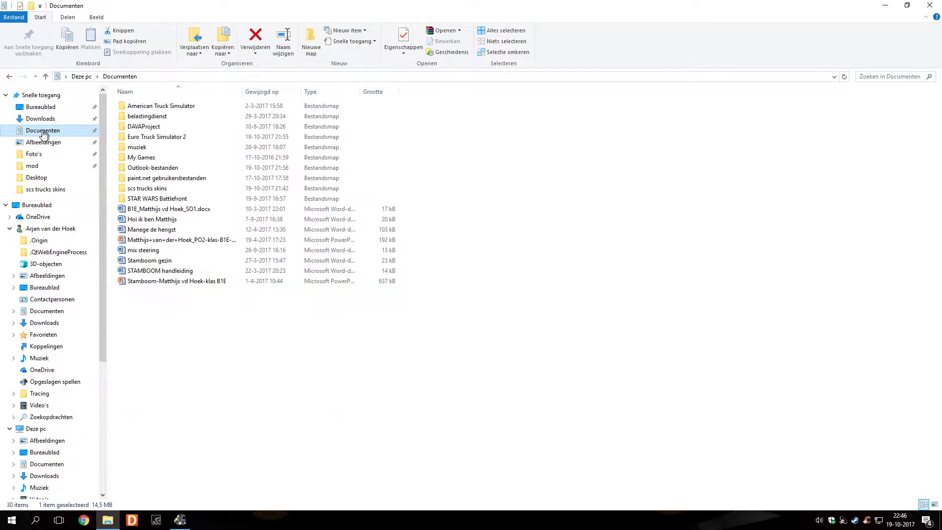
{"action": "double_click", "coordinate": [161, 139]}
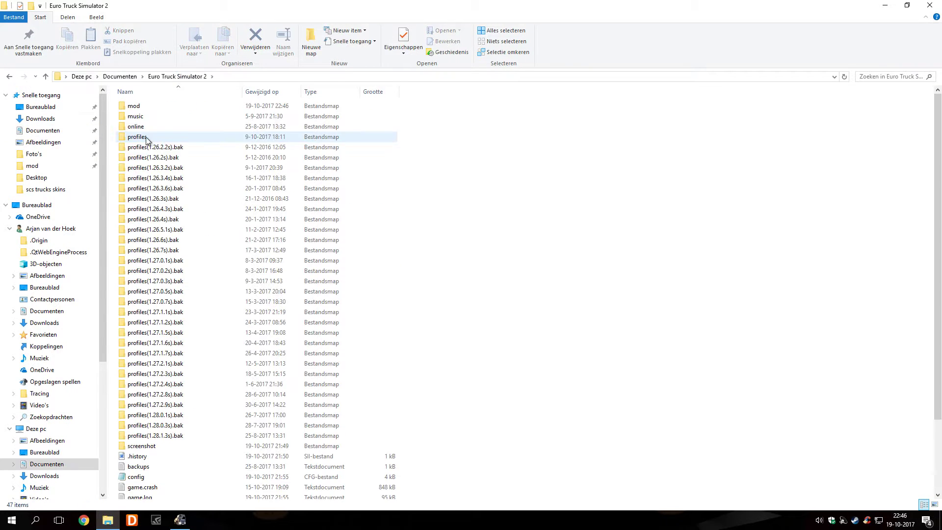
{"action": "double_click", "coordinate": [134, 105]}
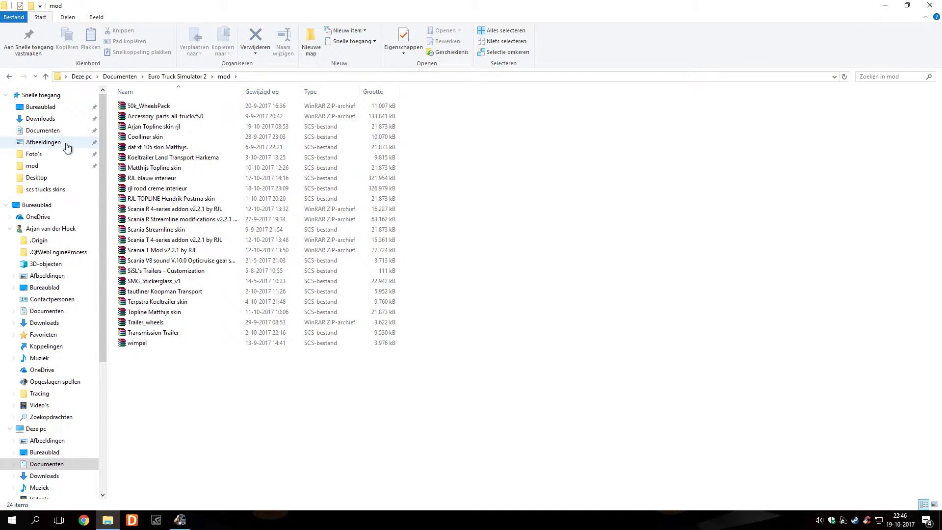
Return to the mod folder via Documents and select SMG_Stickerglass_v1
{"action": "left_click", "coordinate": [9, 76]}
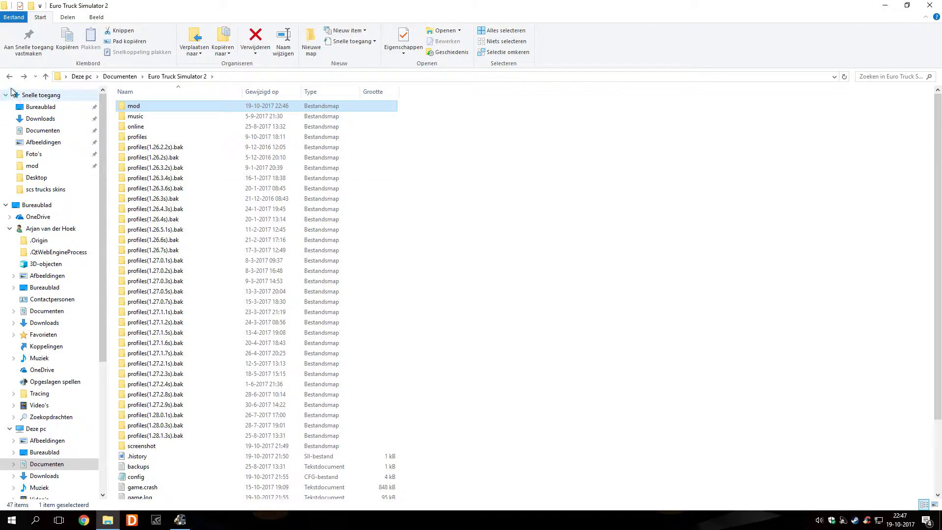
{"action": "left_click", "coordinate": [9, 77]}
{"action": "left_click", "coordinate": [10, 77]}
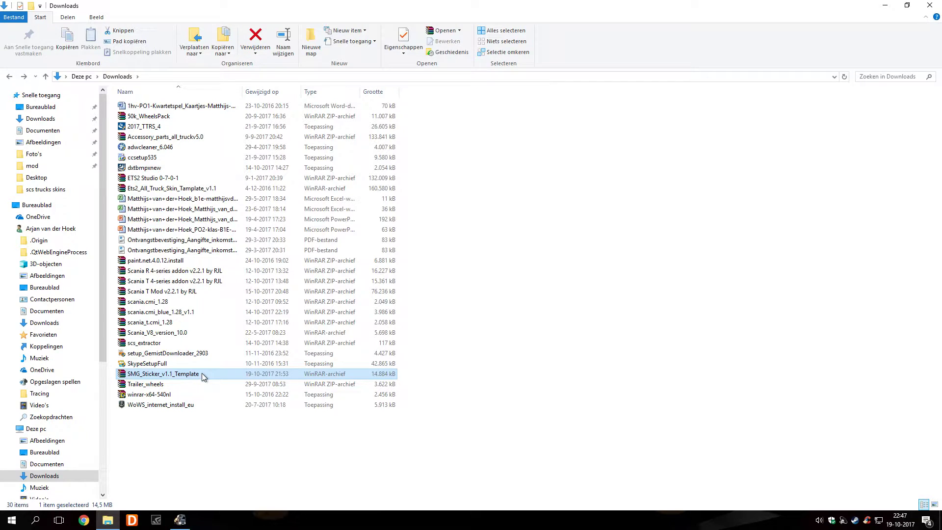
{"action": "left_click", "coordinate": [11, 77]}
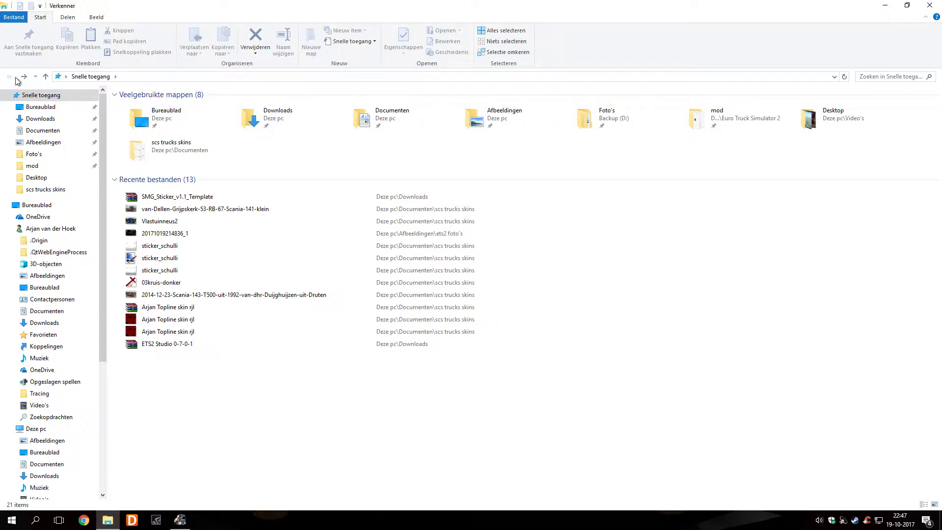
{"action": "left_click", "coordinate": [43, 131]}
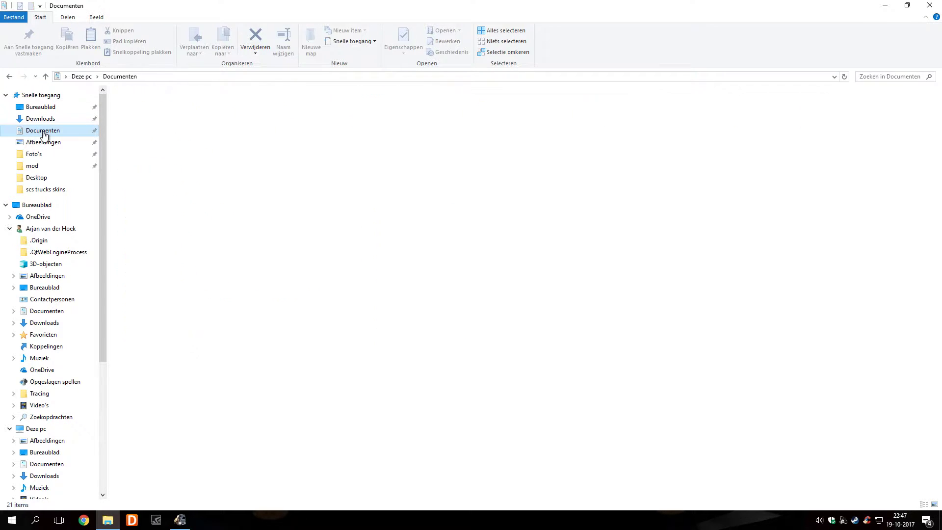
{"action": "double_click", "coordinate": [139, 137]}
{"action": "double_click", "coordinate": [138, 106]}
{"action": "left_click", "coordinate": [130, 274]}
{"action": "left_click", "coordinate": [131, 282]}
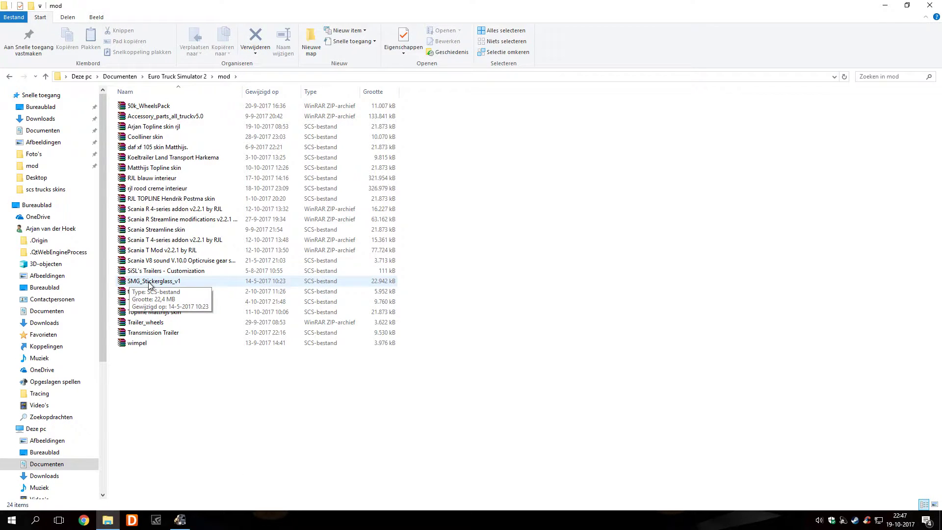
Open SMG_Stickerglass_v1 in WinRAR and browse to vehicle\truck\upgrade\wunderbaum\textures
{"action": "double_click", "coordinate": [205, 280]}
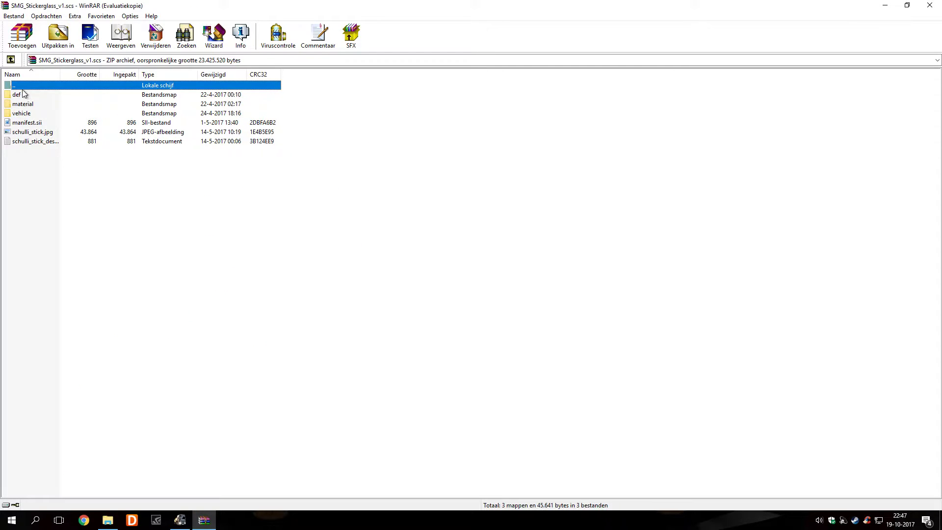
{"action": "left_click", "coordinate": [502, 260]}
{"action": "left_click", "coordinate": [23, 114]}
{"action": "double_click", "coordinate": [24, 114]}
{"action": "left_click", "coordinate": [23, 95]}
{"action": "double_click", "coordinate": [23, 95]}
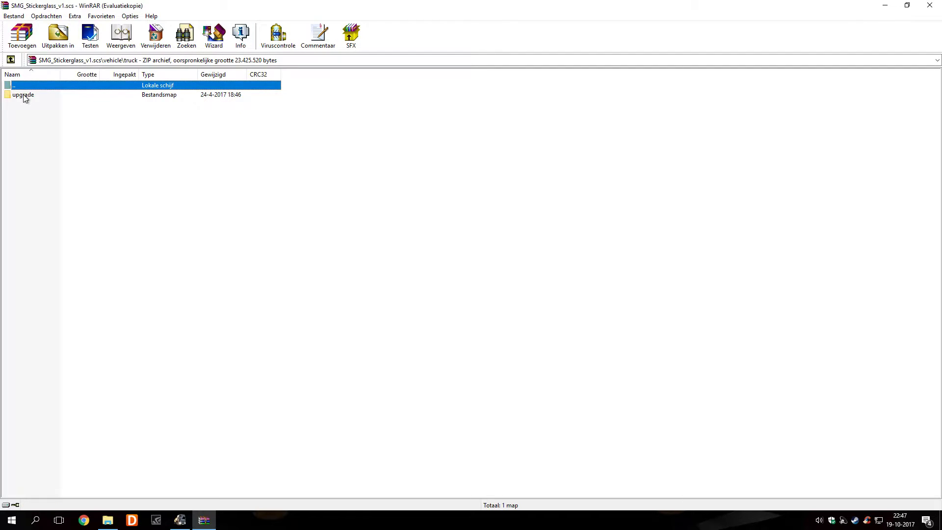
{"action": "left_click", "coordinate": [29, 96]}
{"action": "double_click", "coordinate": [30, 96]}
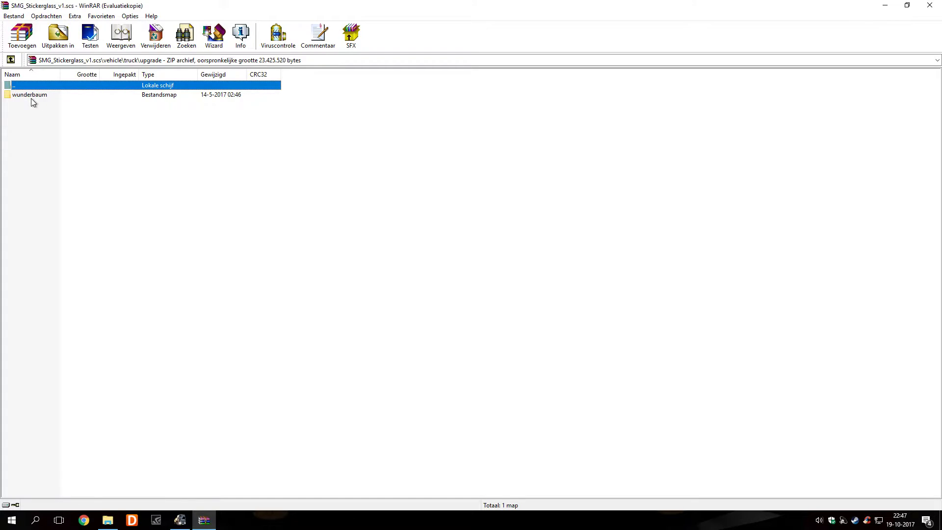
{"action": "left_click", "coordinate": [29, 95]}
{"action": "double_click", "coordinate": [30, 95]}
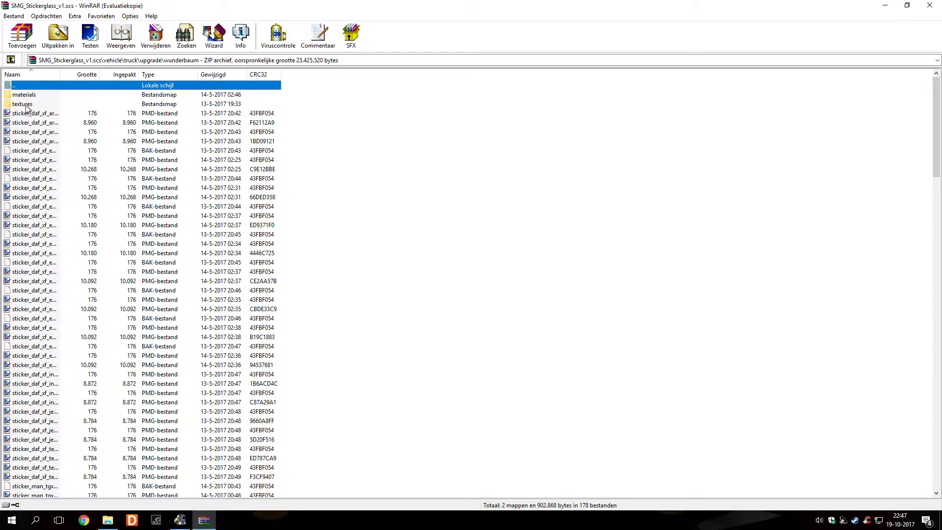
{"action": "double_click", "coordinate": [27, 105]}
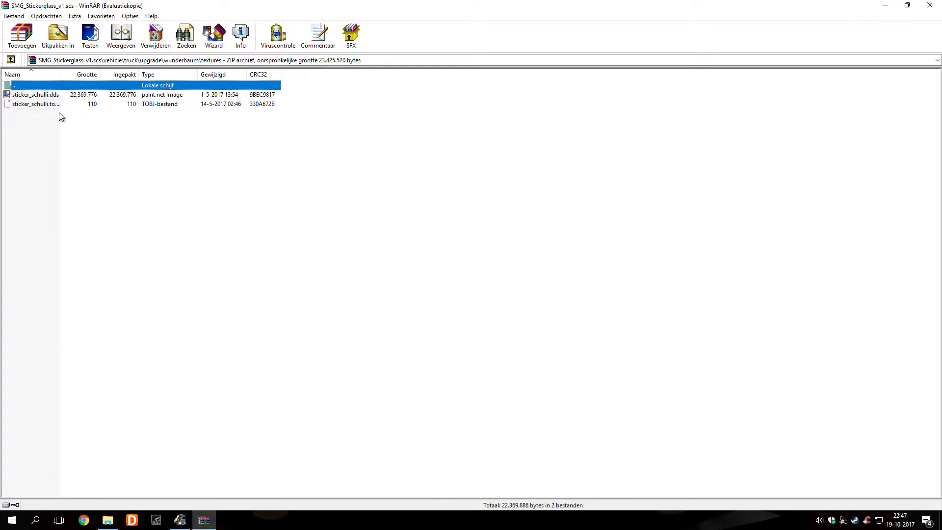
Open sticker_schulli.dds in paint.net and scroll around the 4096 x 4096 texture
{"action": "double_click", "coordinate": [47, 96]}
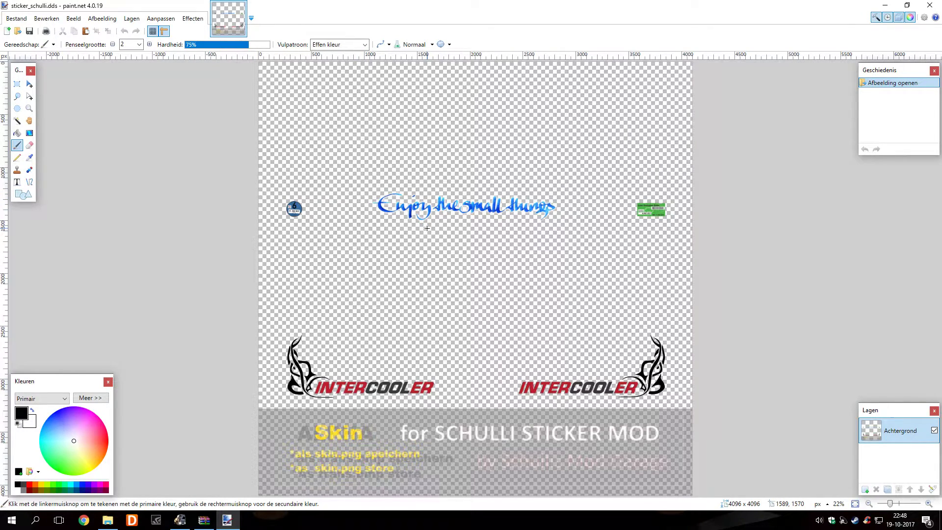
{"action": "scroll", "coordinate": [494, 273], "scroll_direction": "up", "scroll_amount": 1}
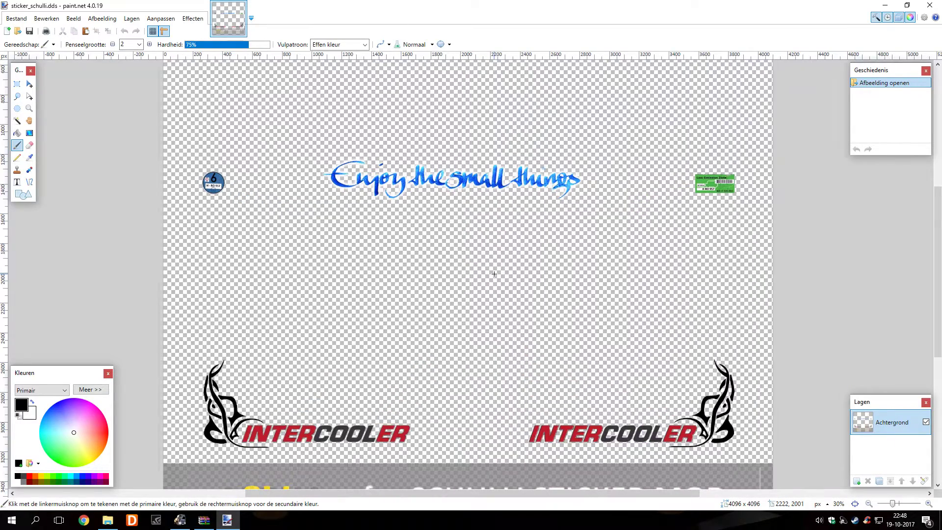
{"action": "scroll", "coordinate": [493, 274], "scroll_direction": "down", "scroll_amount": 2}
{"action": "scroll", "coordinate": [493, 274], "scroll_direction": "up", "scroll_amount": 1}
{"action": "scroll", "coordinate": [494, 273], "scroll_direction": "up", "scroll_amount": 1}
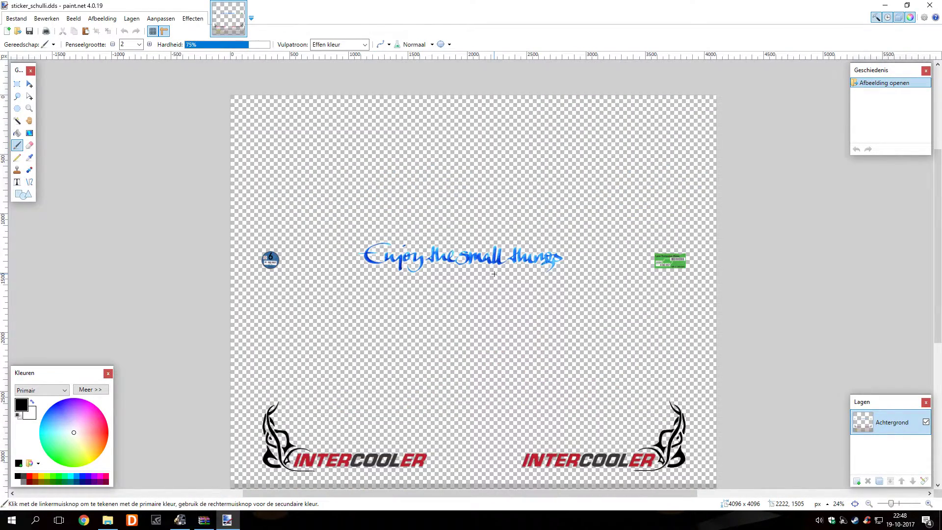
{"action": "scroll", "coordinate": [493, 274], "scroll_direction": "down", "scroll_amount": 1}
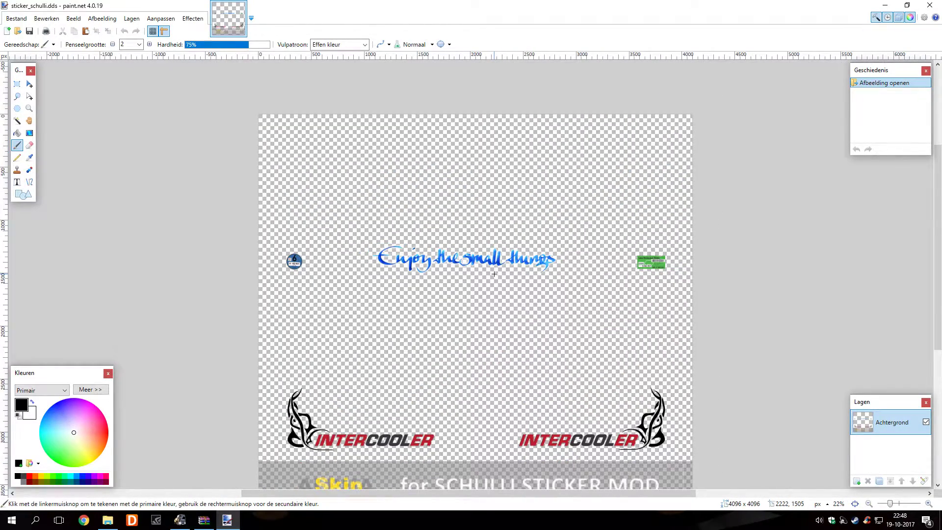
{"action": "scroll", "coordinate": [493, 274], "scroll_direction": "up", "scroll_amount": 2}
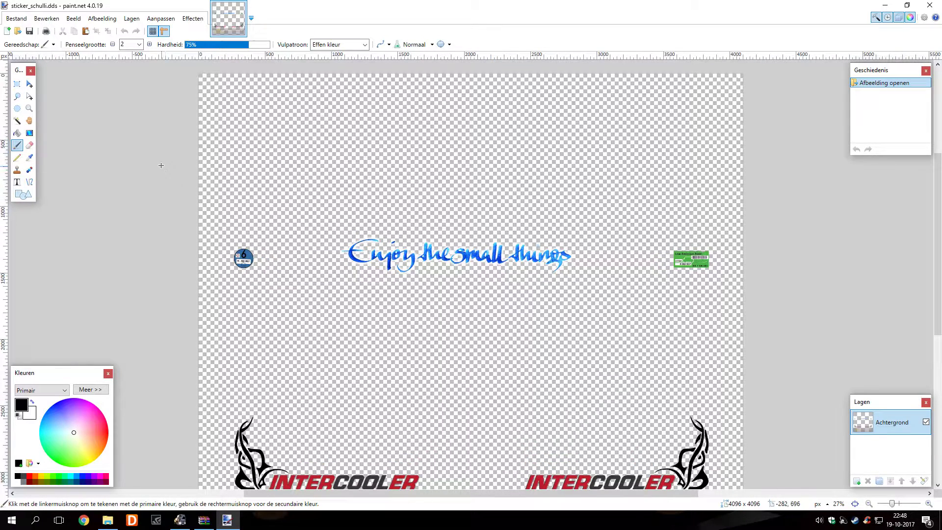
Select the Rectangle Select tool and scroll up to the Enjoy the small things lettering
{"action": "left_click", "coordinate": [18, 85]}
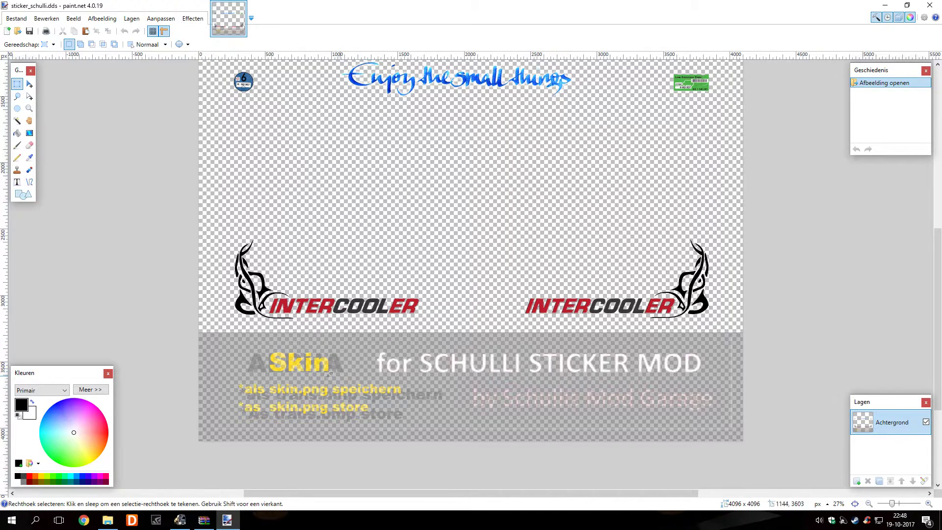
{"action": "scroll", "coordinate": [337, 383], "scroll_direction": "up", "scroll_amount": 3}
{"action": "scroll", "coordinate": [340, 383], "scroll_direction": "up", "scroll_amount": 2}
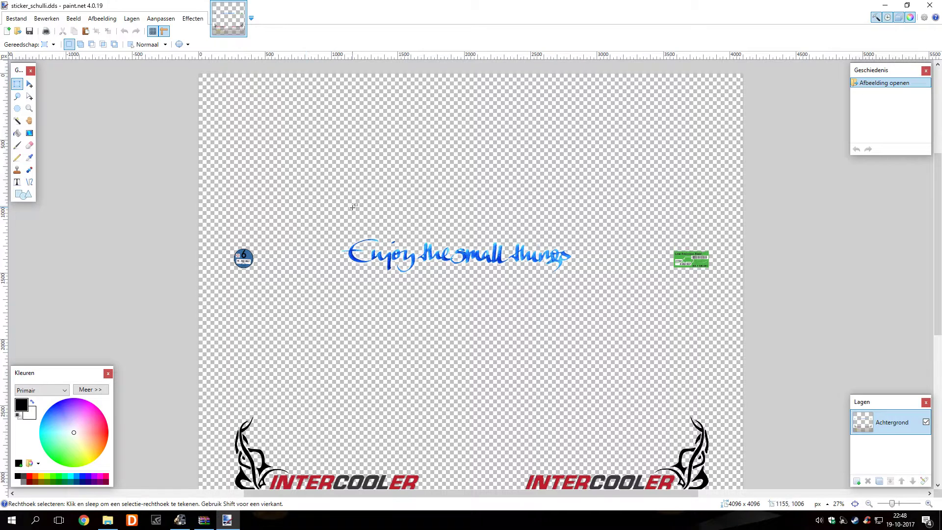
{"action": "scroll", "coordinate": [335, 206], "scroll_direction": "up", "scroll_amount": 2}
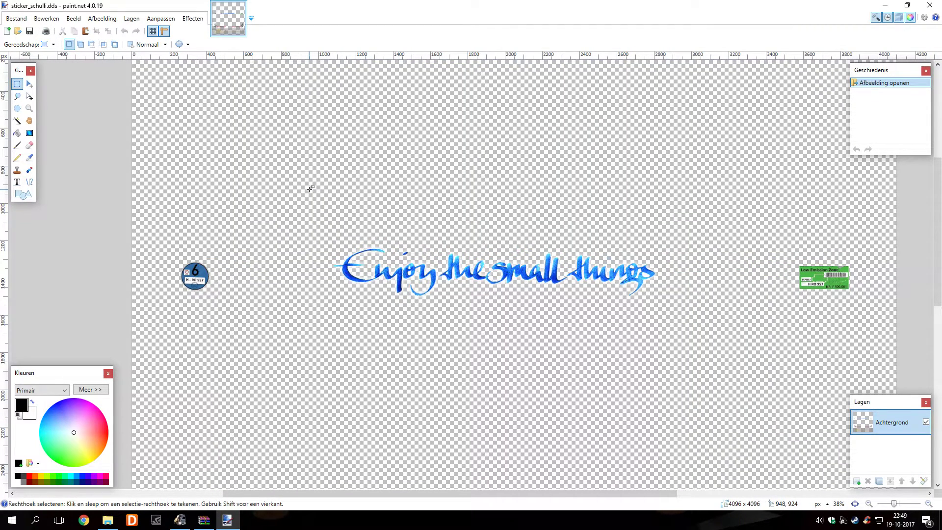
Select the Enjoy the small things lettering and erase it with a size-375 eraser
{"action": "left_click_drag", "start_coordinate": [309, 189], "coordinate": [697, 323]}
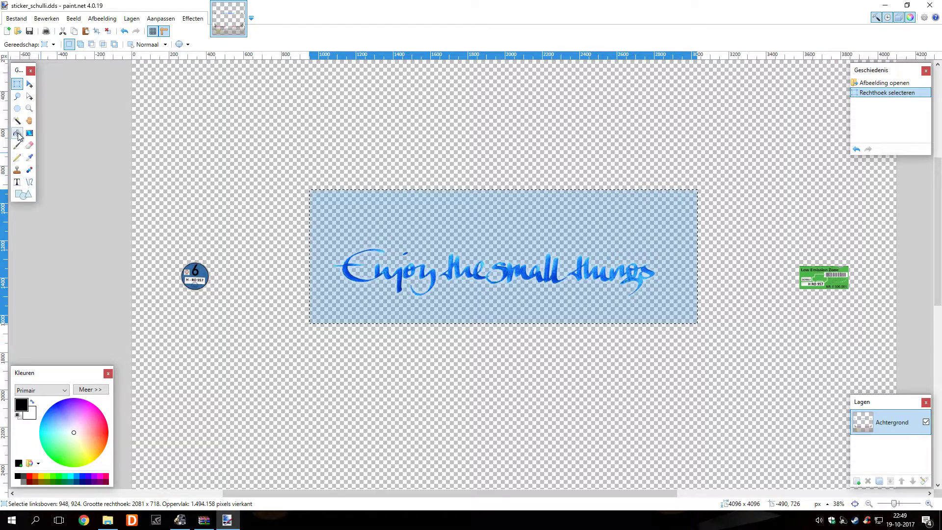
{"action": "left_click", "coordinate": [30, 145]}
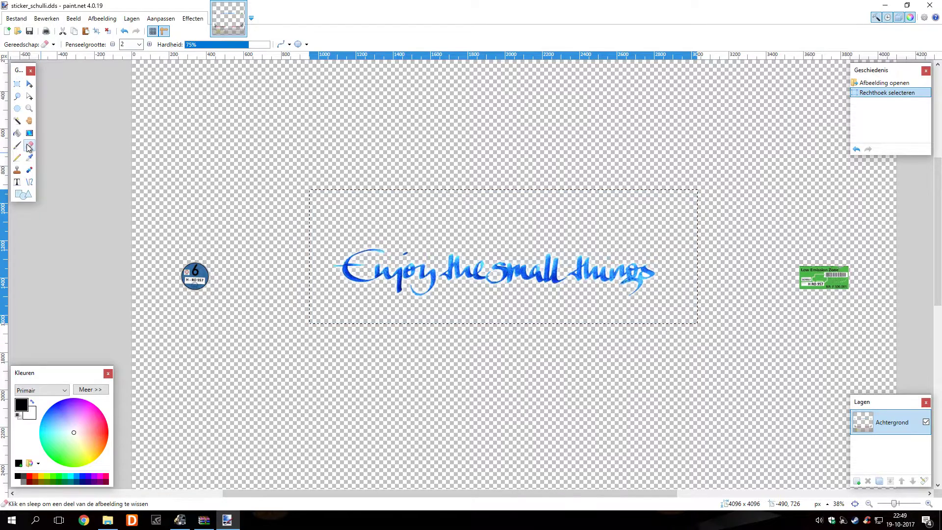
{"action": "left_click", "coordinate": [140, 44]}
{"action": "scroll", "coordinate": [130, 256], "scroll_direction": "down", "scroll_amount": 7}
{"action": "scroll", "coordinate": [130, 256], "scroll_direction": "down", "scroll_amount": 3}
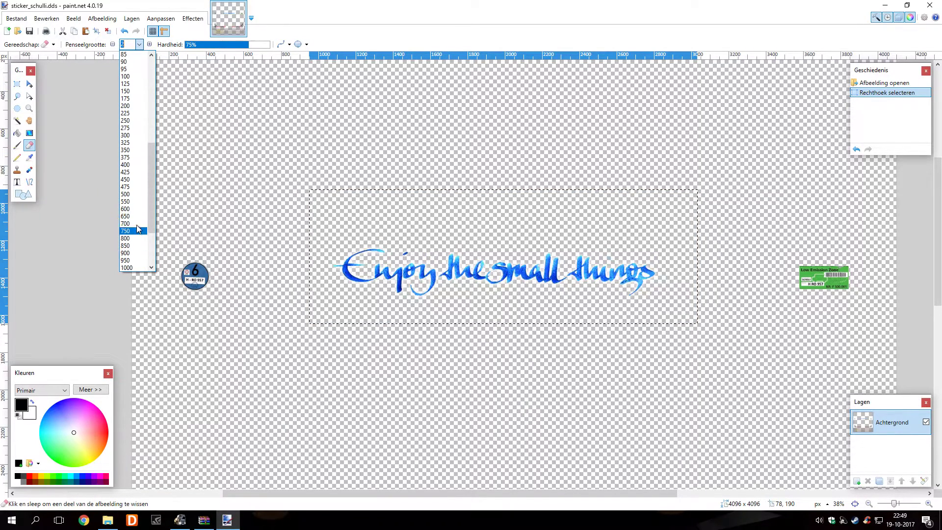
{"action": "left_click", "coordinate": [136, 157]}
{"action": "mouse_move", "coordinate": [362, 284]}
{"action": "left_mouse_down"}
{"action": "mouse_move", "coordinate": [370, 282]}
{"action": "mouse_move", "coordinate": [343, 249]}
{"action": "mouse_move", "coordinate": [345, 229]}
{"action": "mouse_move", "coordinate": [652, 218]}
{"action": "mouse_move", "coordinate": [674, 259]}
{"action": "mouse_move", "coordinate": [404, 274]}
{"action": "mouse_move", "coordinate": [662, 288]}
{"action": "mouse_move", "coordinate": [626, 299]}
{"action": "mouse_move", "coordinate": [317, 294]}
{"action": "mouse_move", "coordinate": [337, 214]}
{"action": "mouse_move", "coordinate": [669, 214]}
{"action": "mouse_move", "coordinate": [626, 259]}
{"action": "mouse_move", "coordinate": [399, 255]}
{"action": "mouse_move", "coordinate": [341, 218]}
{"action": "mouse_move", "coordinate": [697, 219]}
{"action": "mouse_move", "coordinate": [696, 284]}
{"action": "mouse_move", "coordinate": [405, 319]}
{"action": "mouse_move", "coordinate": [333, 226]}
{"action": "mouse_move", "coordinate": [547, 231]}
{"action": "mouse_move", "coordinate": [526, 257]}
{"action": "mouse_move", "coordinate": [428, 257]}
{"action": "mouse_move", "coordinate": [698, 228]}
{"action": "mouse_move", "coordinate": [343, 219]}
{"action": "mouse_move", "coordinate": [396, 284]}
{"action": "mouse_move", "coordinate": [616, 244]}
{"action": "mouse_move", "coordinate": [510, 267]}
{"action": "left_mouse_up"}
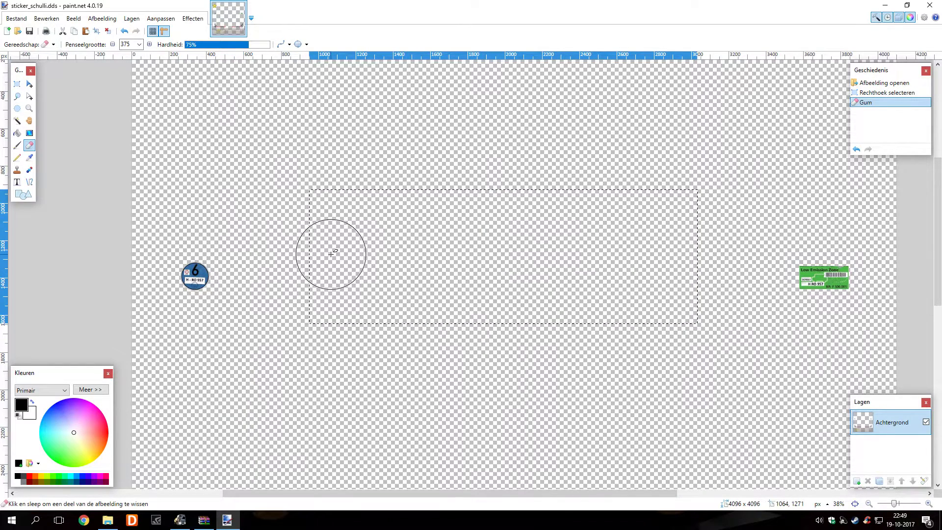
{"action": "left_click", "coordinate": [17, 183]}
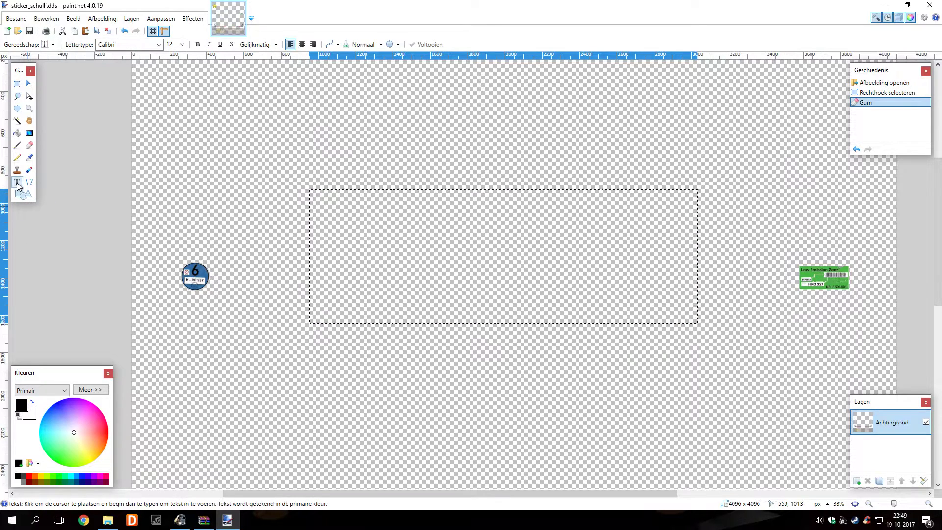
Set the text font to Arial Black at size 144
{"action": "left_click", "coordinate": [159, 45]}
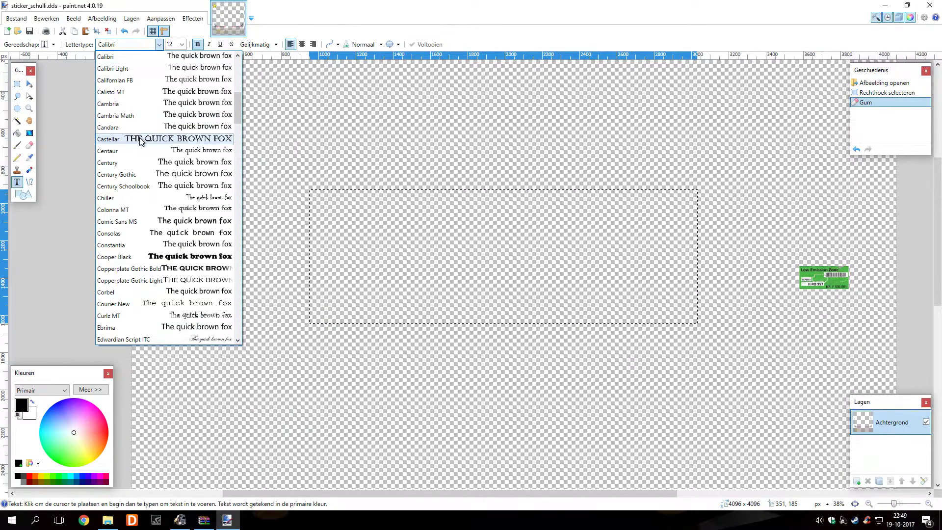
{"action": "scroll", "coordinate": [142, 210], "scroll_direction": "down", "scroll_amount": 5}
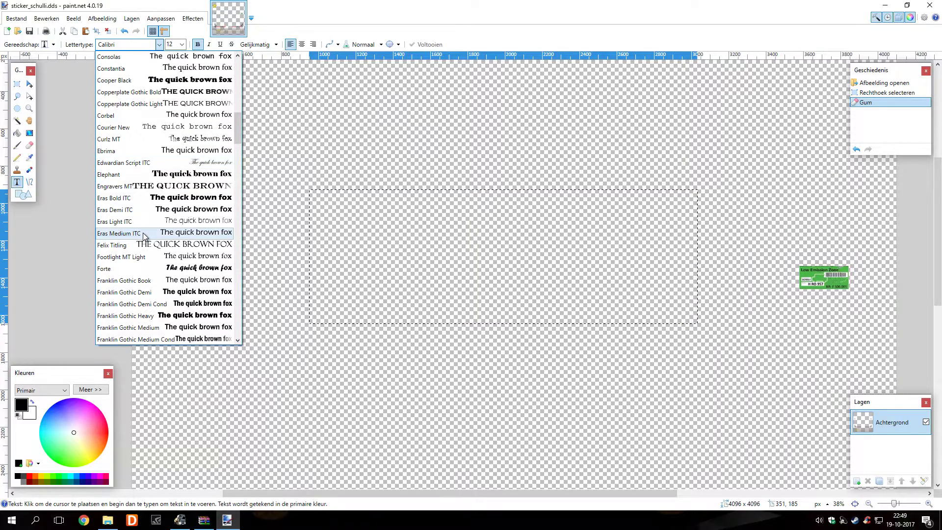
{"action": "scroll", "coordinate": [146, 228], "scroll_direction": "up", "scroll_amount": 13}
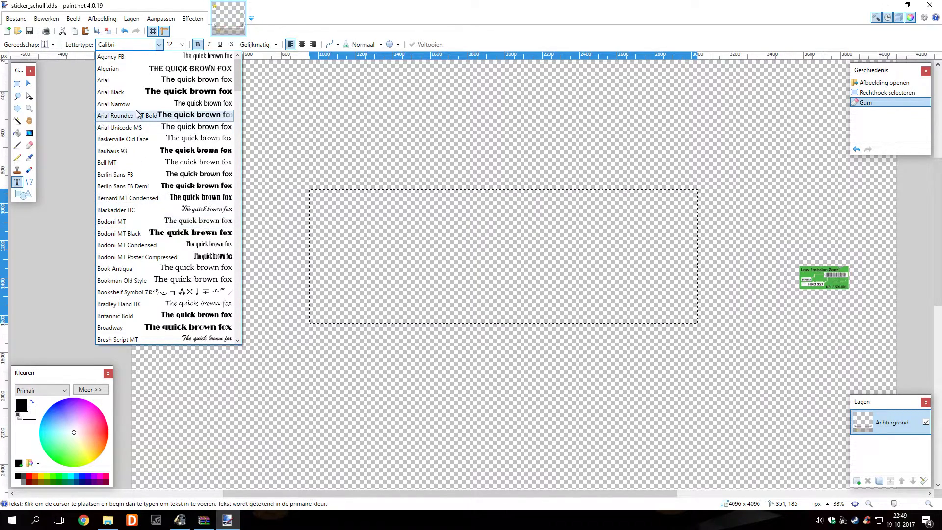
{"action": "left_click", "coordinate": [152, 93]}
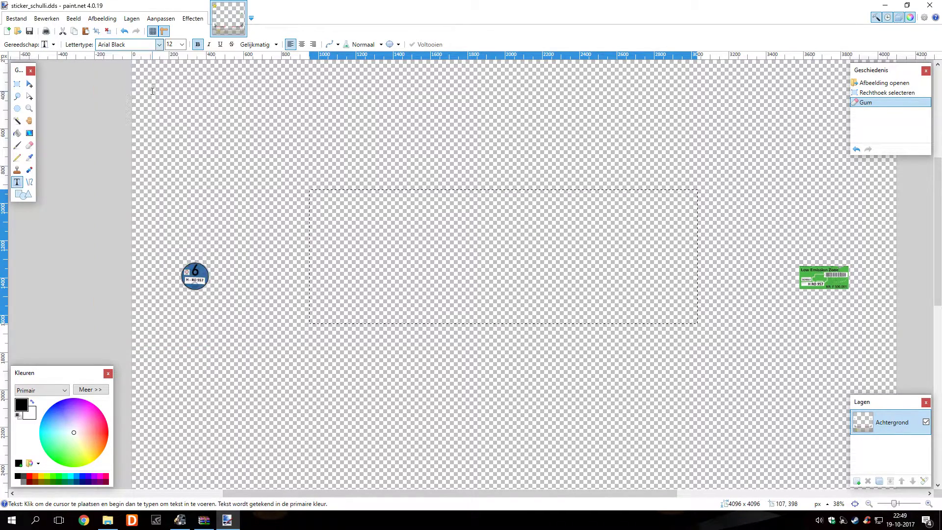
{"action": "left_click", "coordinate": [183, 44]}
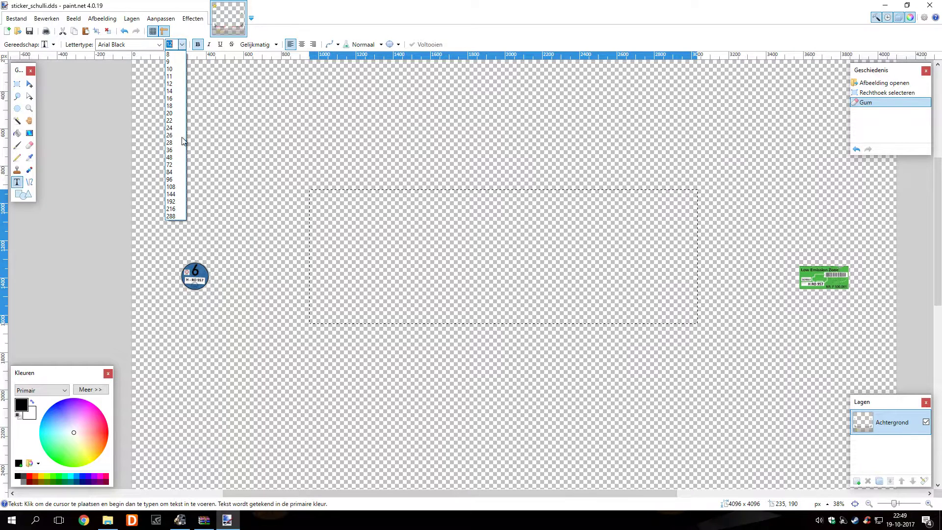
{"action": "left_click", "coordinate": [179, 195]}
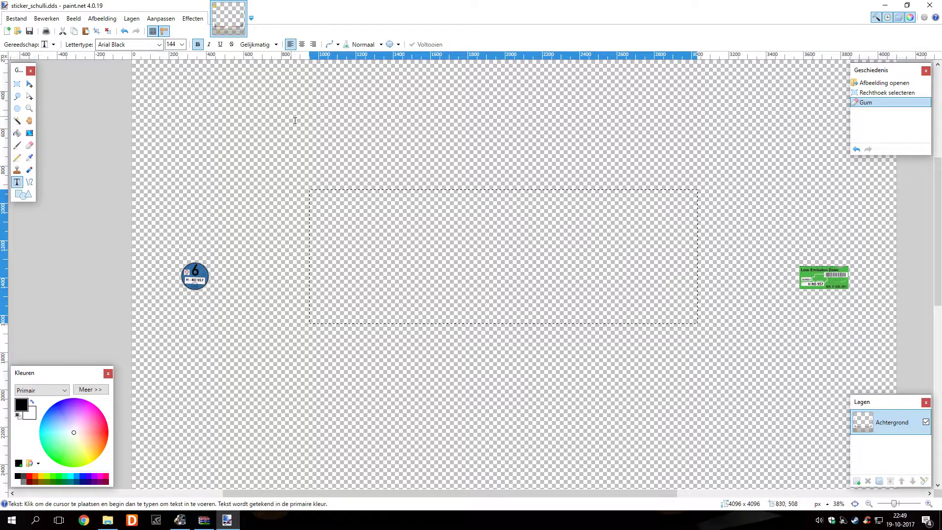
Type STICKER TUT inside the erased area and pick a red text colour
{"action": "left_click", "coordinate": [380, 249]}
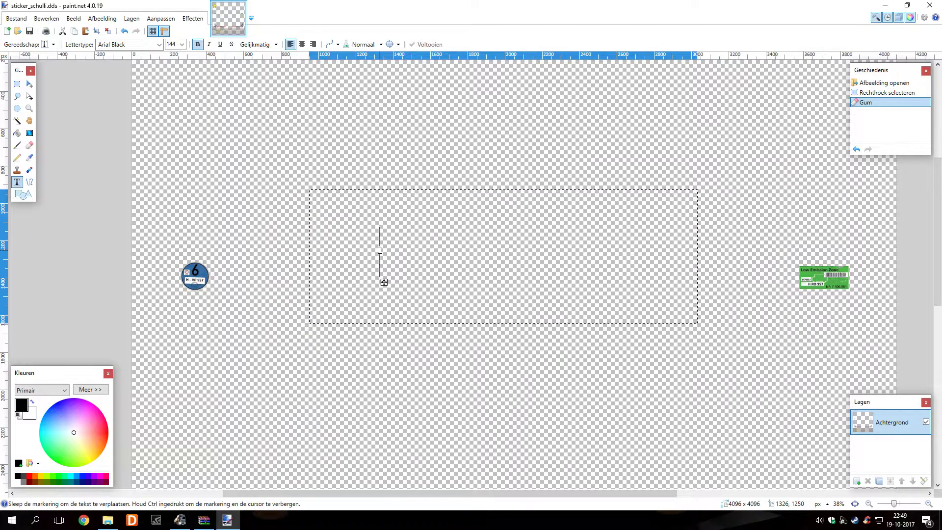
{"action": "type", "text": "s"}
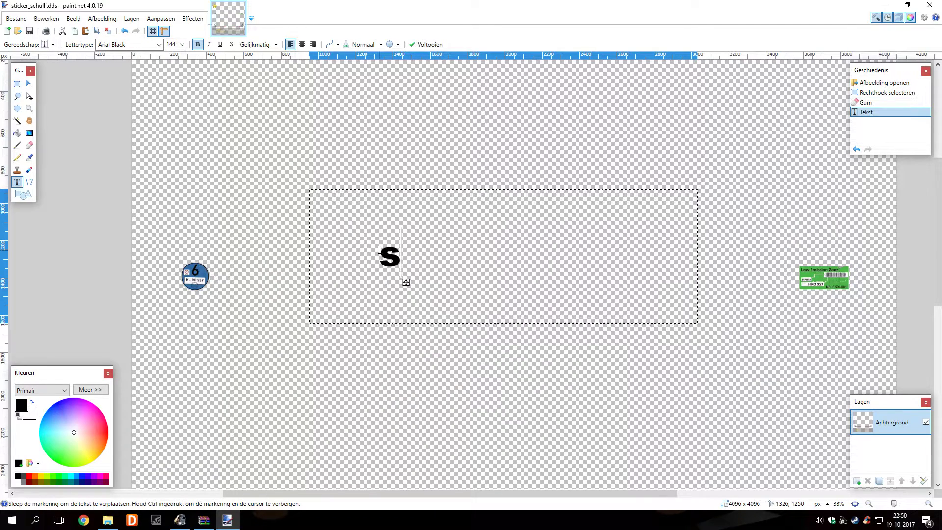
{"action": "type", "text": "TI"}
{"action": "key", "text": "BackSpace"}
{"action": "key", "text": "BackSpace"}
{"action": "key", "text": "BackSpace"}
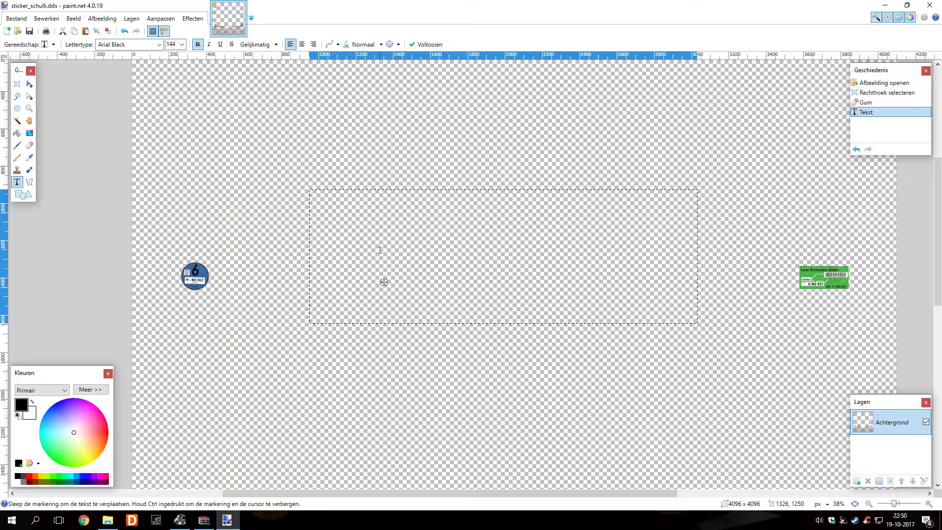
{"action": "type", "text": "ST"}
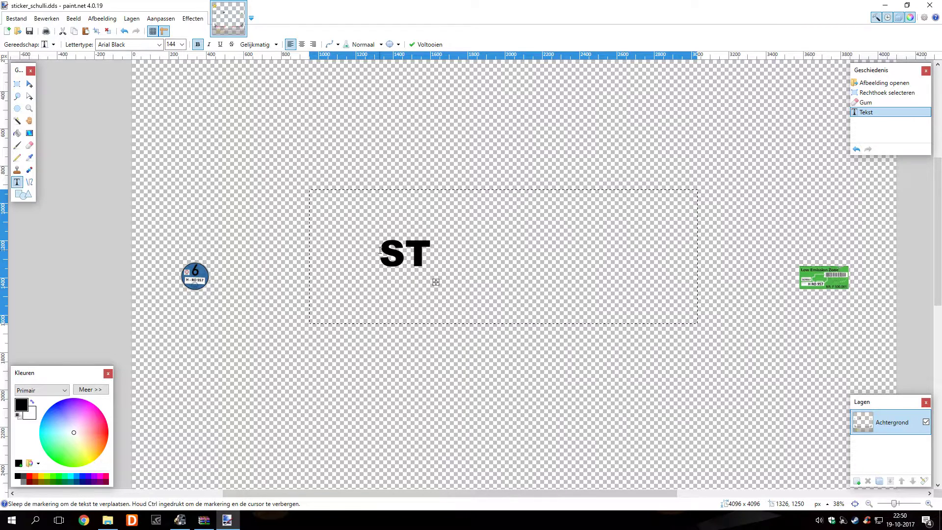
{"action": "type", "text": "ICKER"}
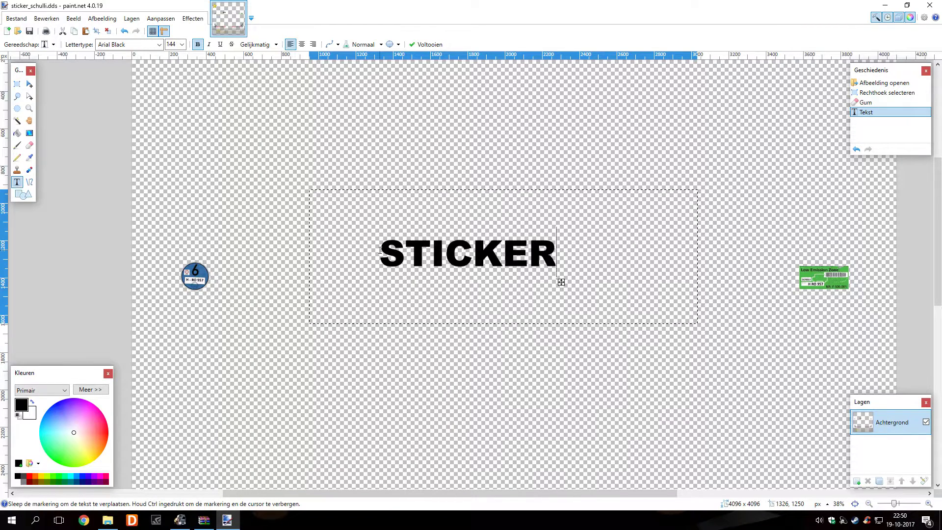
{"action": "type", "text": " TUT"}
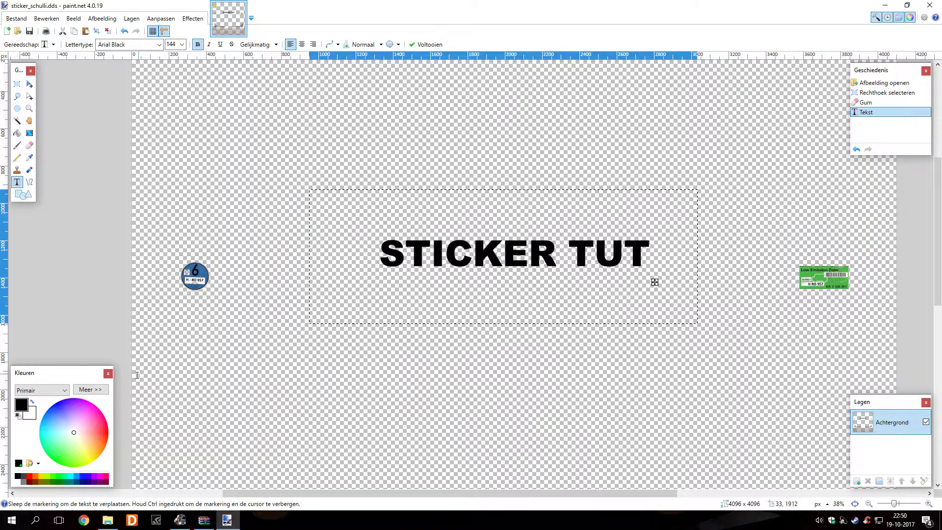
{"action": "left_click", "coordinate": [103, 429]}
Make STICKER TUT pure red, shift it slightly down-left, and clear the selection
{"action": "left_click_drag", "start_coordinate": [103, 428], "coordinate": [108, 433]}
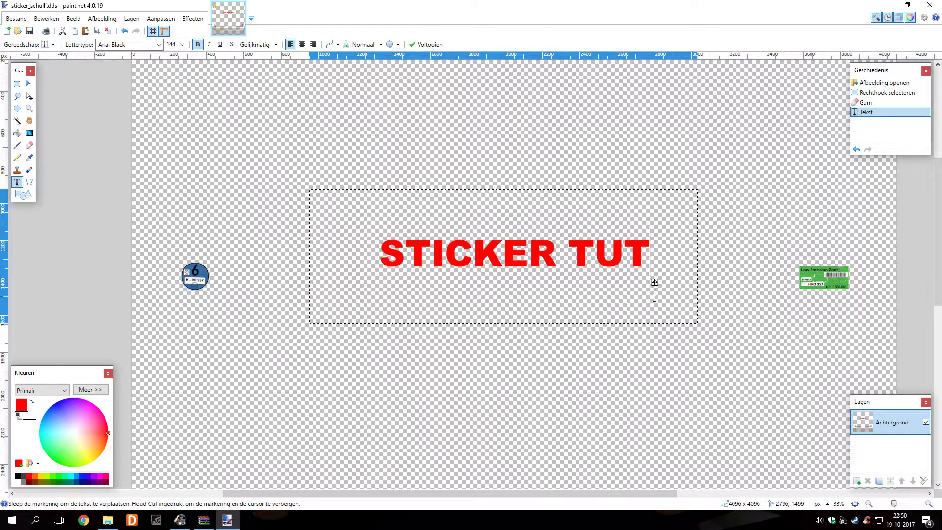
{"action": "left_click_drag", "start_coordinate": [656, 282], "coordinate": [648, 305]}
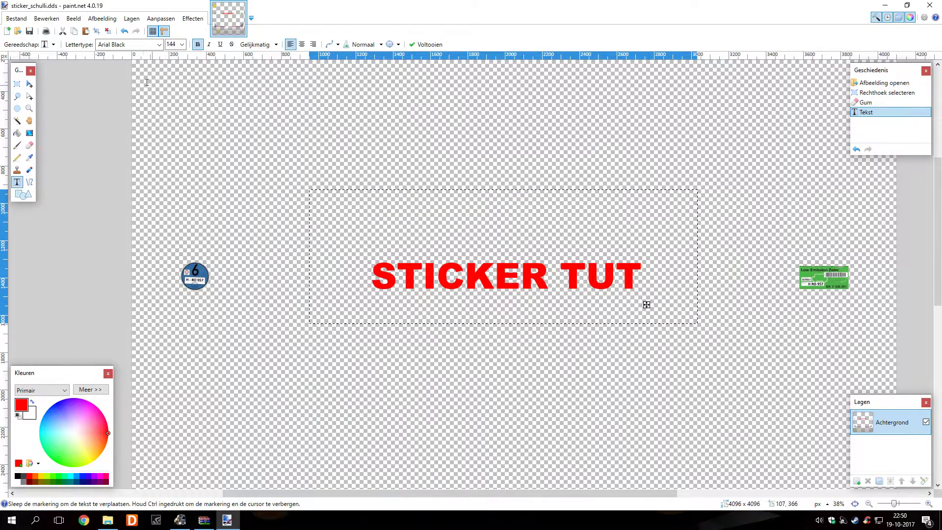
{"action": "left_click", "coordinate": [107, 31]}
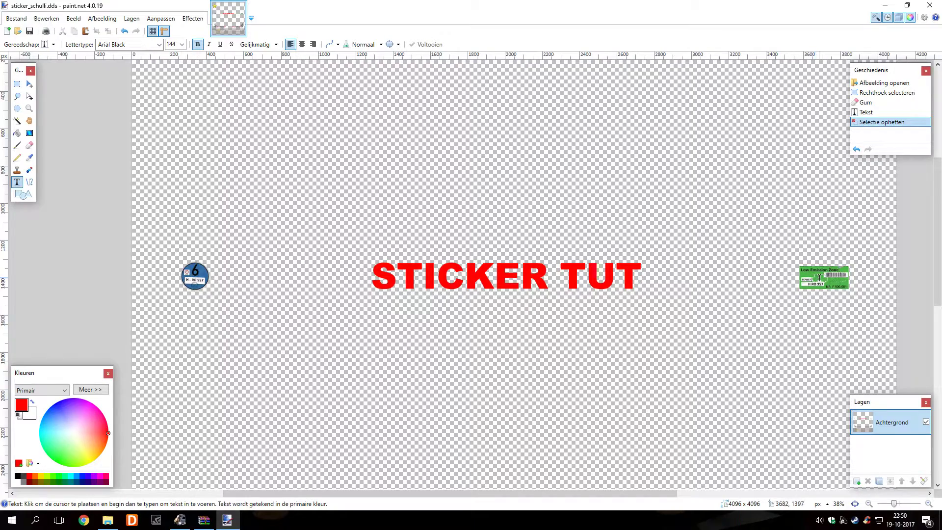
Scroll around the texture to check the red STICKER TUT lettering between the stickers
{"action": "scroll", "coordinate": [197, 281], "scroll_direction": "up", "scroll_amount": 5}
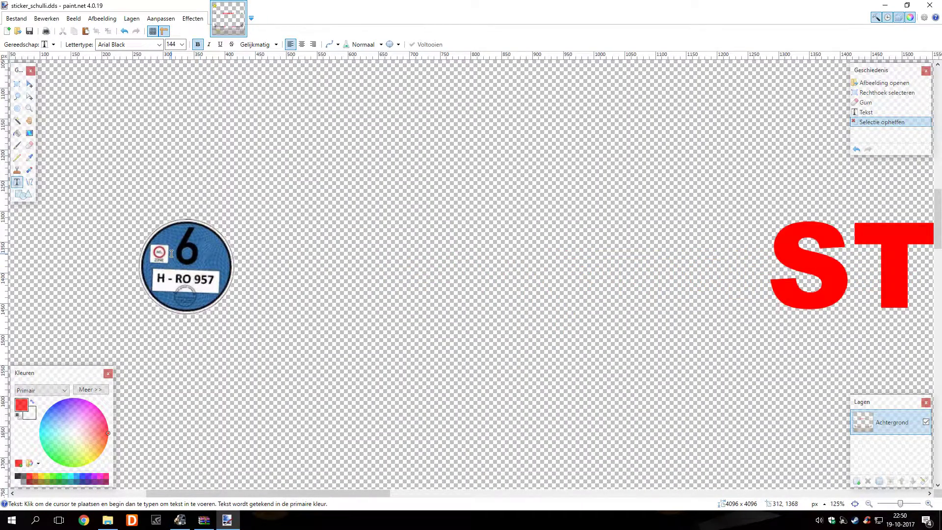
{"action": "scroll", "coordinate": [171, 253], "scroll_direction": "right", "scroll_amount": 15}
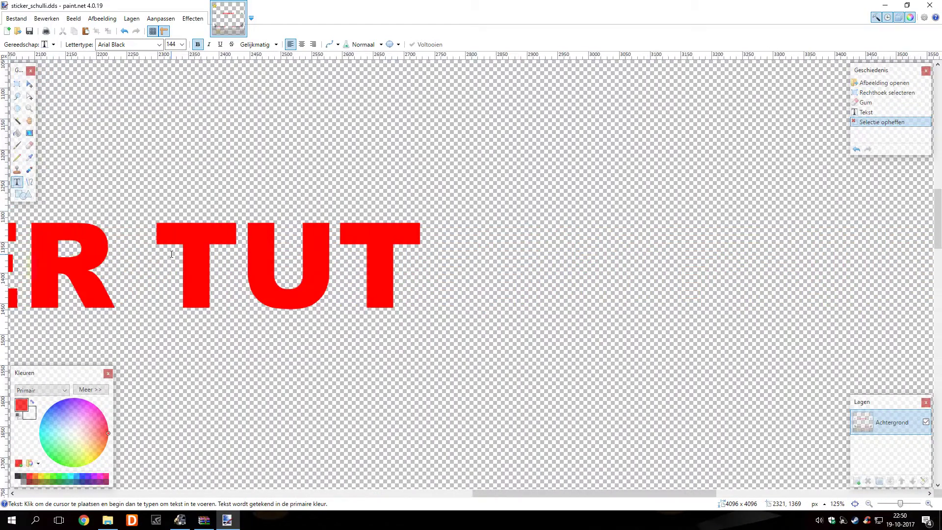
{"action": "scroll", "coordinate": [172, 255], "scroll_direction": "right", "scroll_amount": 5}
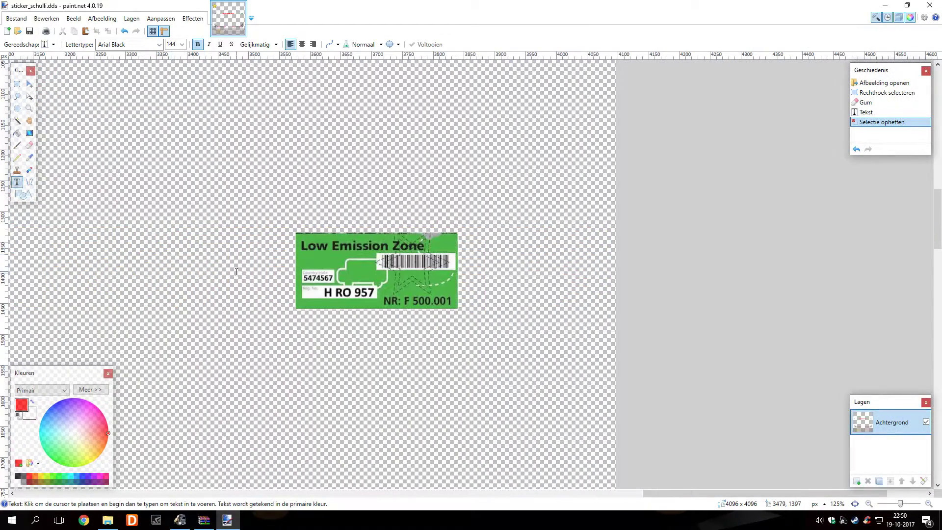
{"action": "scroll", "coordinate": [236, 271], "scroll_direction": "left", "scroll_amount": 10}
{"action": "scroll", "coordinate": [237, 271], "scroll_direction": "right", "scroll_amount": 8}
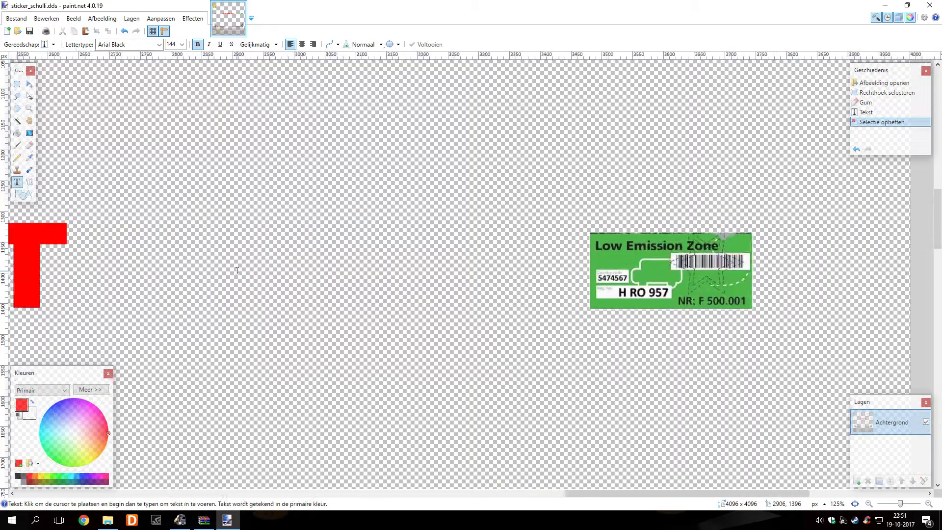
{"action": "scroll", "coordinate": [237, 271], "scroll_direction": "down", "scroll_amount": 3}
{"action": "scroll", "coordinate": [237, 270], "scroll_direction": "down", "scroll_amount": 6, "text": "ctrl"}
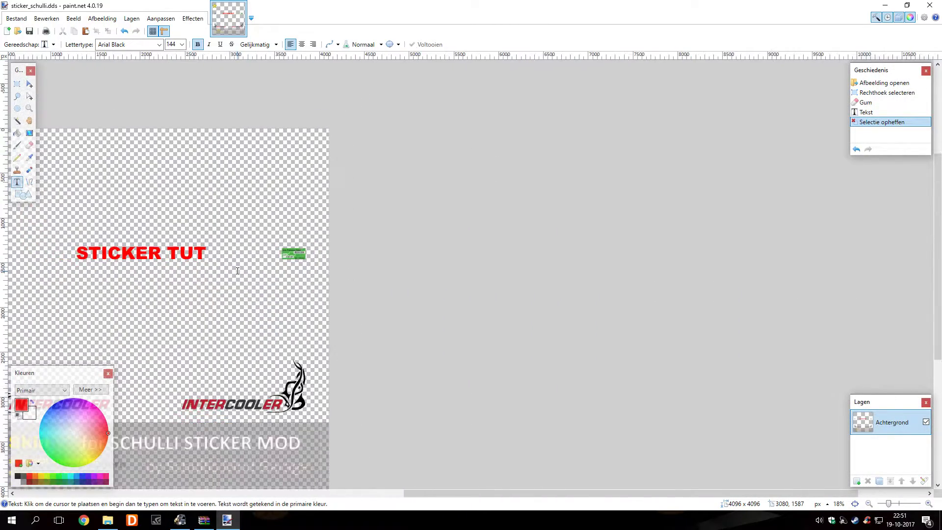
{"action": "scroll", "coordinate": [359, 264], "scroll_direction": "left", "scroll_amount": 2}
{"action": "scroll", "coordinate": [406, 288], "scroll_direction": "up", "scroll_amount": 3, "text": "ctrl"}
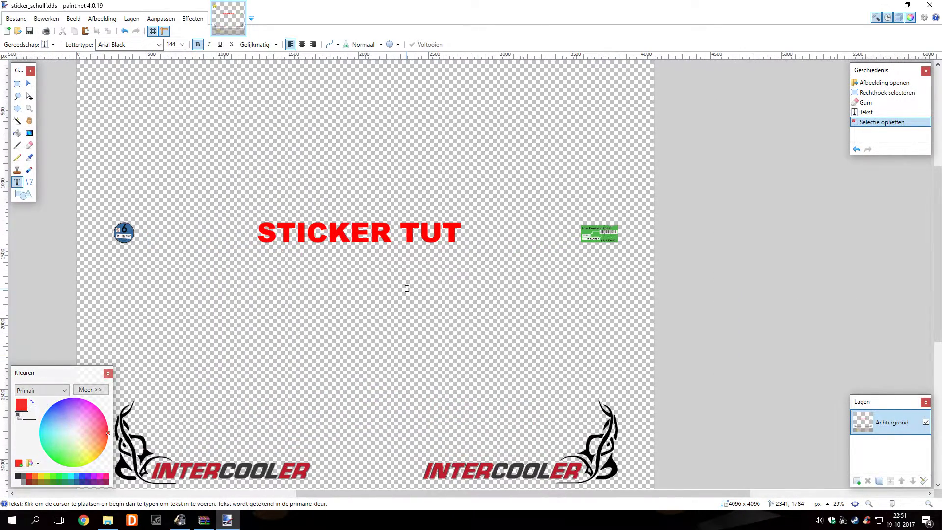
{"action": "scroll", "coordinate": [407, 288], "scroll_direction": "up", "scroll_amount": 1}
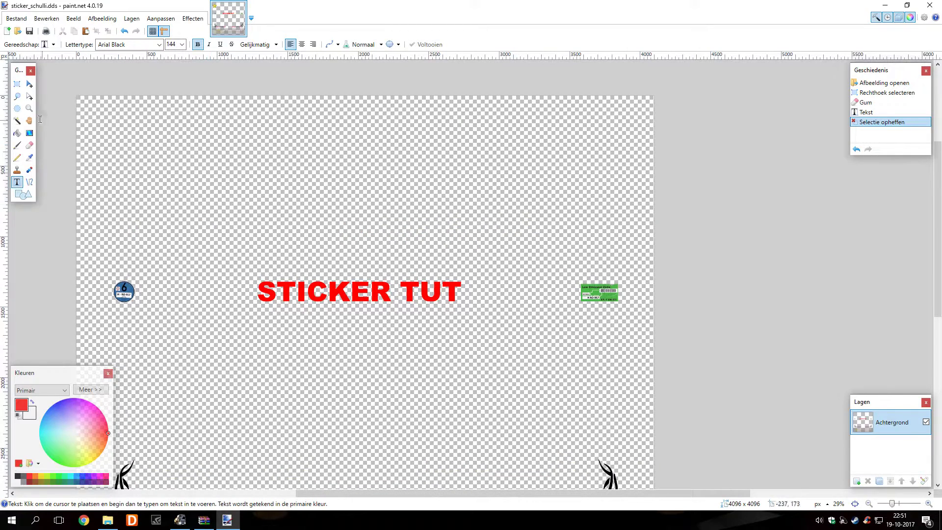
Select the area around the green Low Emission Zone sticker and erase it
{"action": "left_click", "coordinate": [17, 84]}
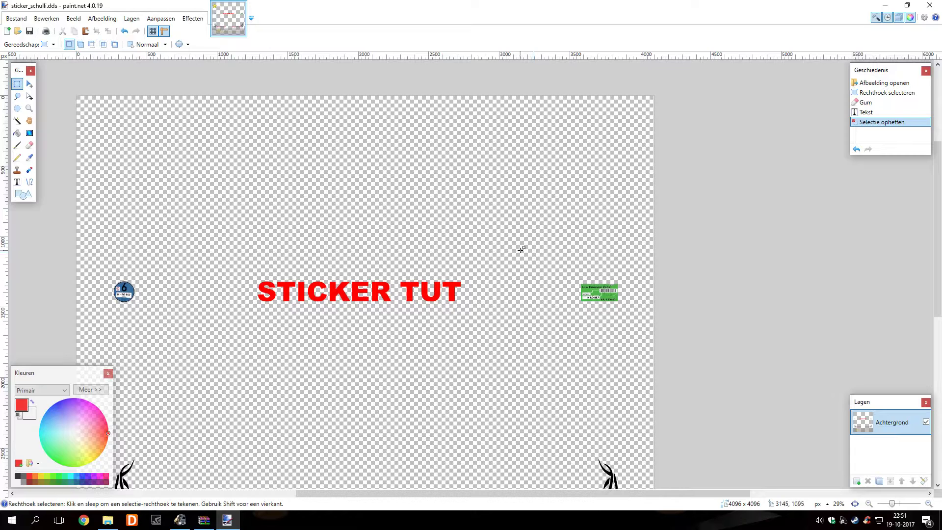
{"action": "left_click_drag", "start_coordinate": [520, 249], "coordinate": [646, 336]}
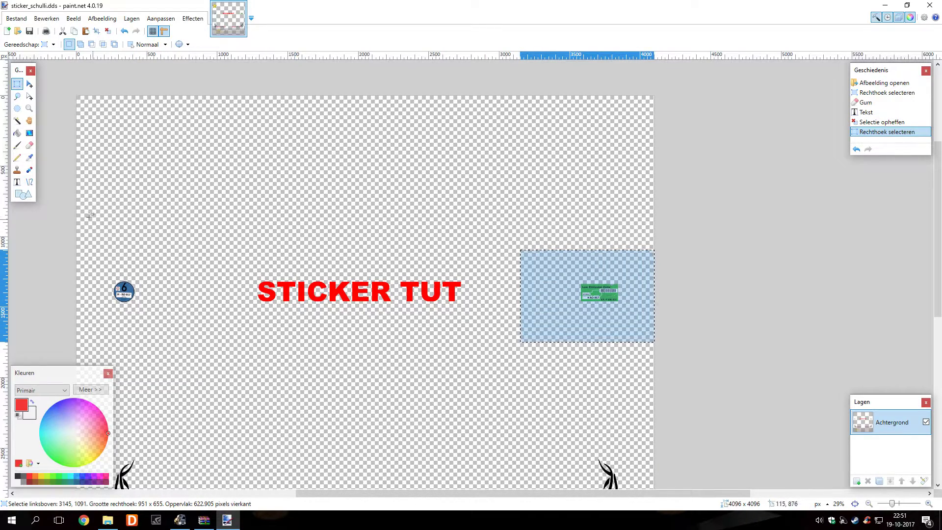
{"action": "left_click", "coordinate": [29, 146]}
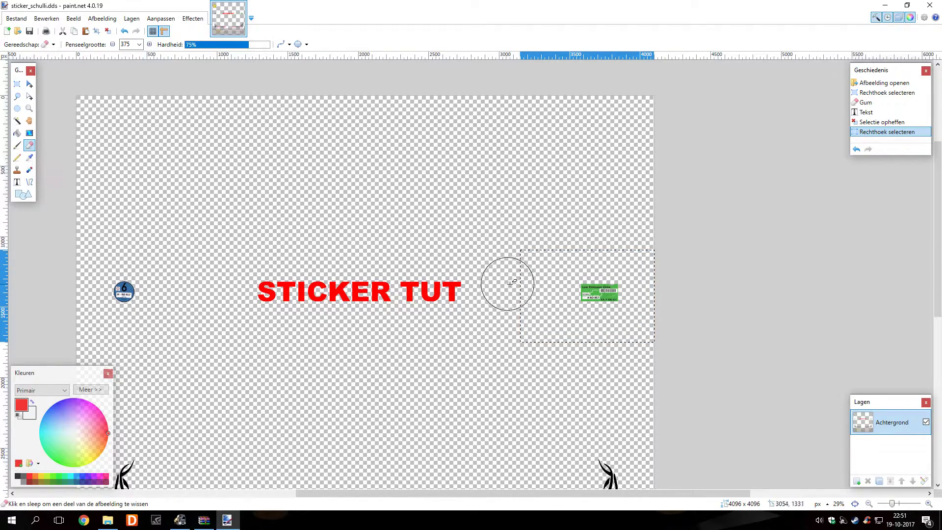
{"action": "mouse_move", "coordinate": [538, 288]}
{"action": "left_mouse_down"}
{"action": "mouse_move", "coordinate": [608, 288]}
{"action": "mouse_move", "coordinate": [620, 280]}
{"action": "mouse_move", "coordinate": [543, 272]}
{"action": "mouse_move", "coordinate": [631, 271]}
{"action": "mouse_move", "coordinate": [635, 319]}
{"action": "mouse_move", "coordinate": [554, 326]}
{"action": "mouse_move", "coordinate": [529, 294]}
{"action": "mouse_move", "coordinate": [529, 274]}
{"action": "mouse_move", "coordinate": [629, 268]}
{"action": "mouse_move", "coordinate": [626, 320]}
{"action": "mouse_move", "coordinate": [562, 318]}
{"action": "left_mouse_up"}
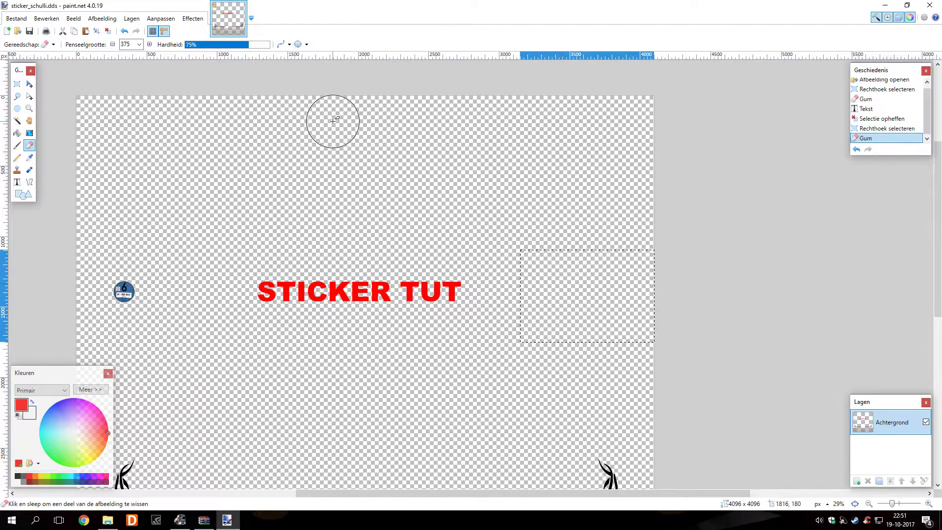
{"action": "left_click", "coordinate": [16, 19]}
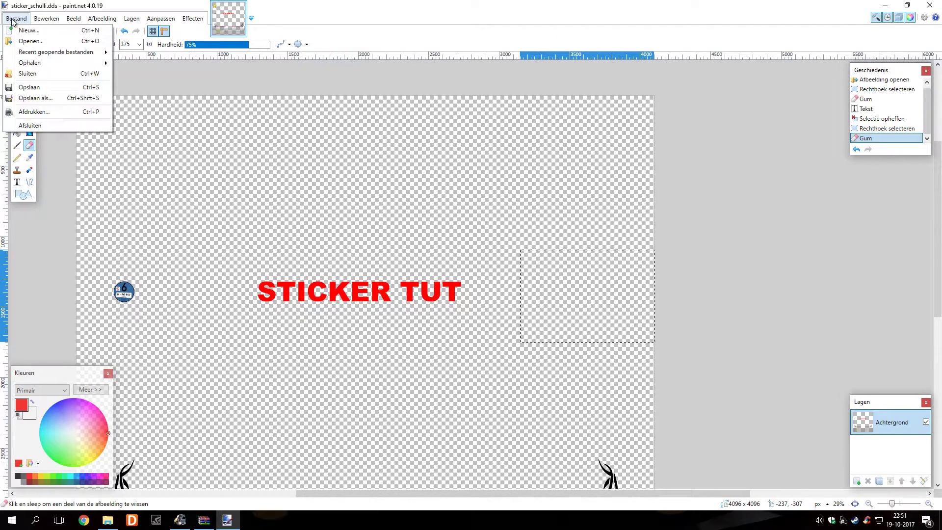
Open van-Dellen-Grijpskerk-53-RB-67-Scania-141-klein.jpg from the scs trucks skins folder
{"action": "left_click", "coordinate": [29, 42]}
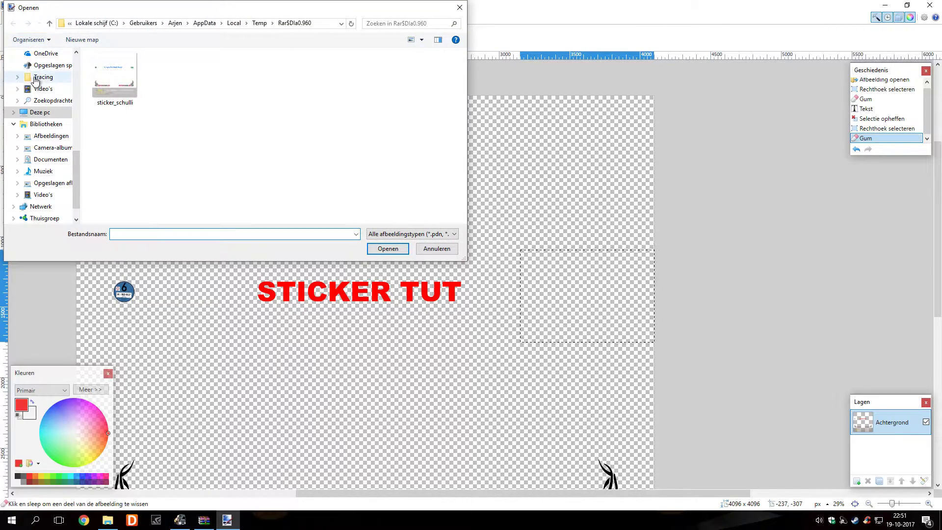
{"action": "scroll", "coordinate": [47, 88], "scroll_direction": "up", "scroll_amount": 3}
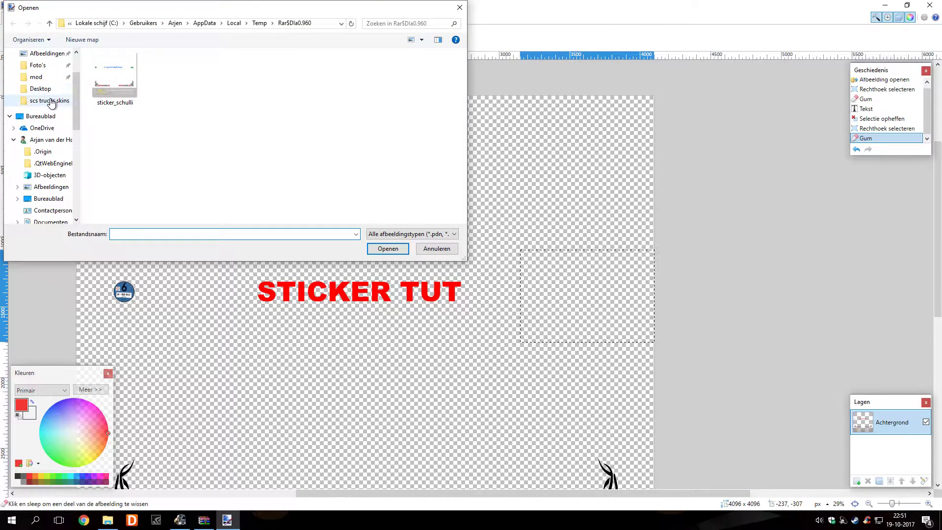
{"action": "left_click", "coordinate": [51, 100]}
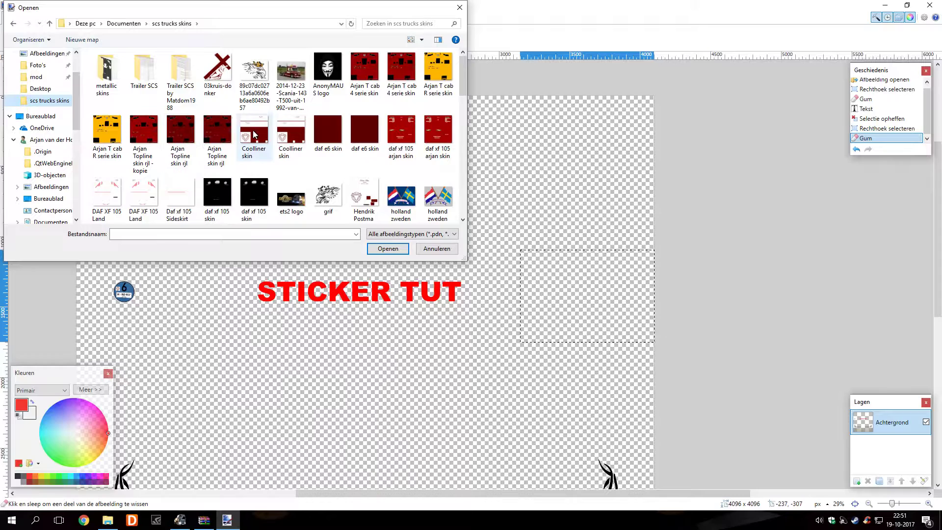
{"action": "scroll", "coordinate": [253, 137], "scroll_direction": "down", "scroll_amount": 10}
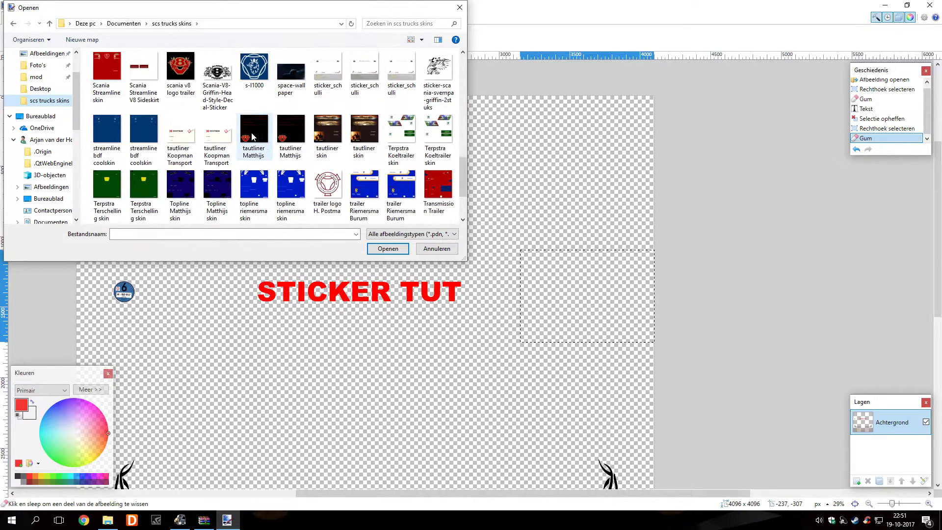
{"action": "left_click", "coordinate": [217, 184]}
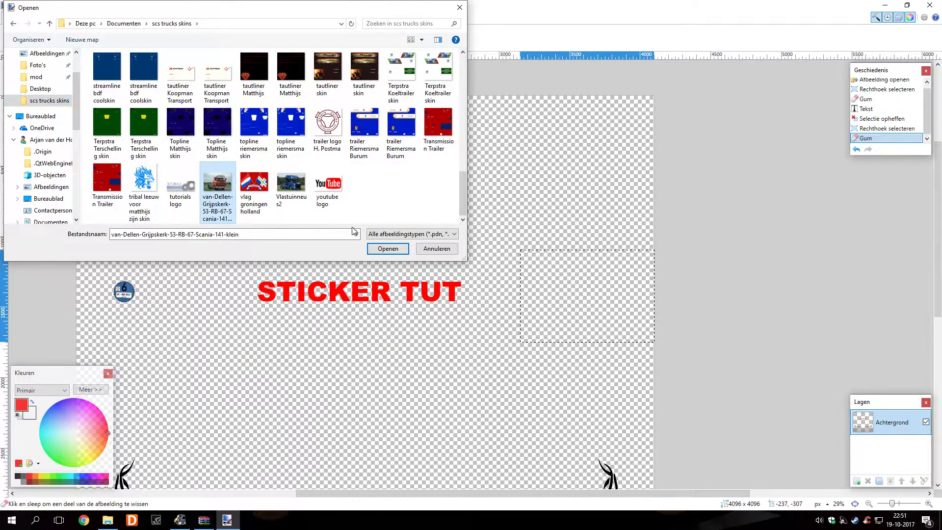
{"action": "left_click", "coordinate": [385, 249]}
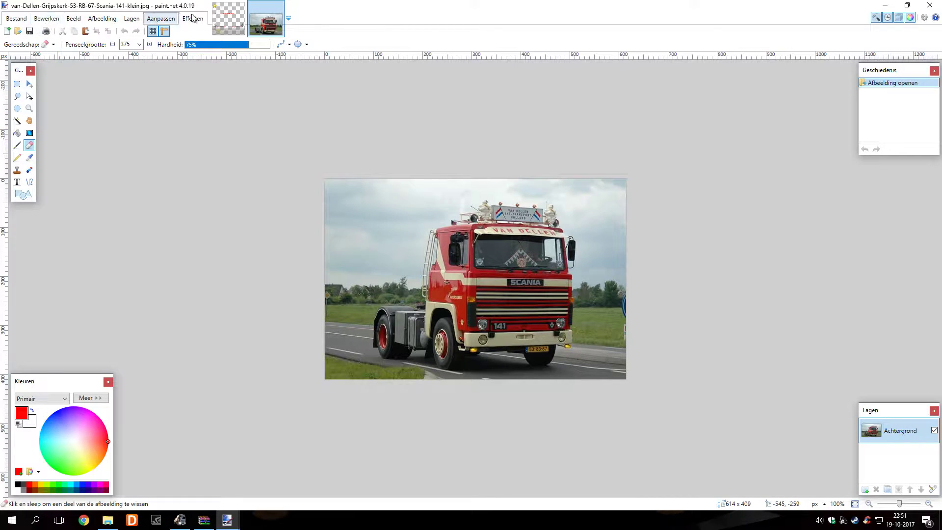
{"action": "left_click", "coordinate": [48, 19]}
Copy the whole Scania photo merged and paste it onto sticker_schulli.dds
{"action": "left_click", "coordinate": [81, 155]}
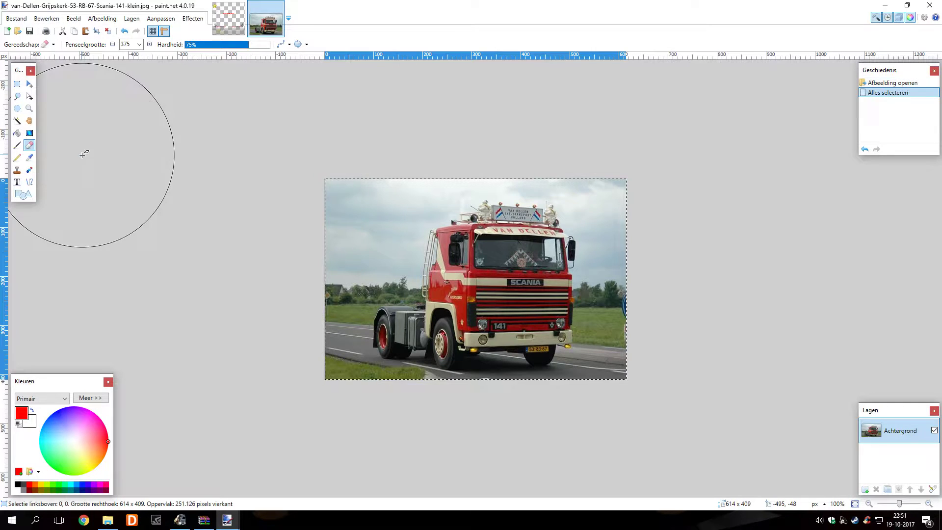
{"action": "left_click", "coordinate": [47, 19]}
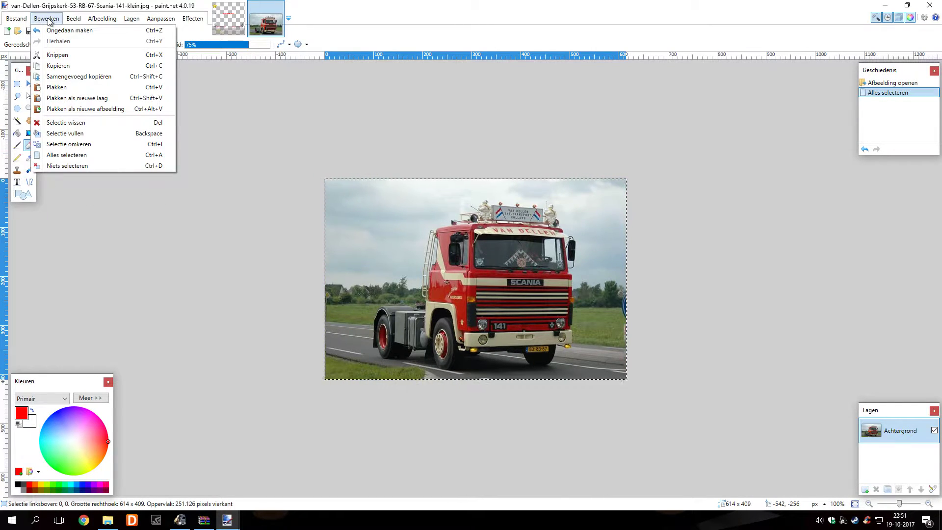
{"action": "left_click", "coordinate": [65, 77]}
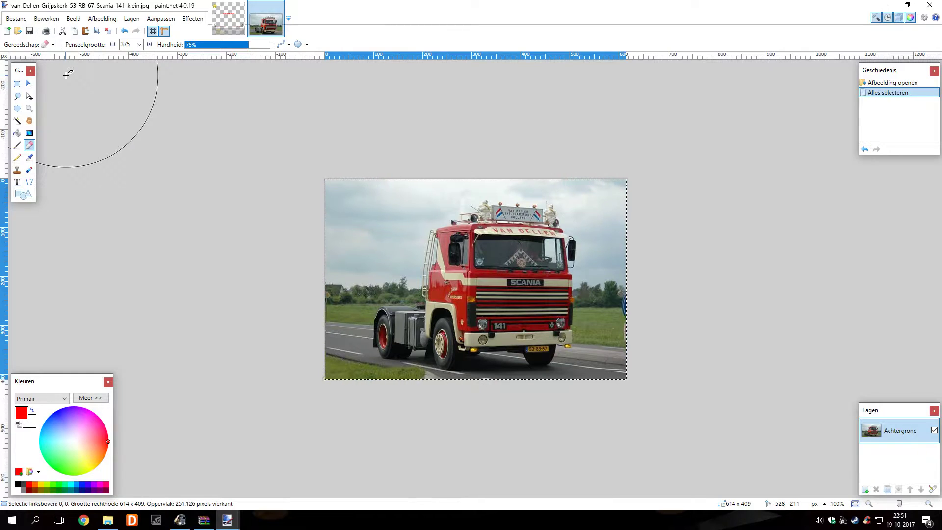
{"action": "left_click", "coordinate": [224, 17]}
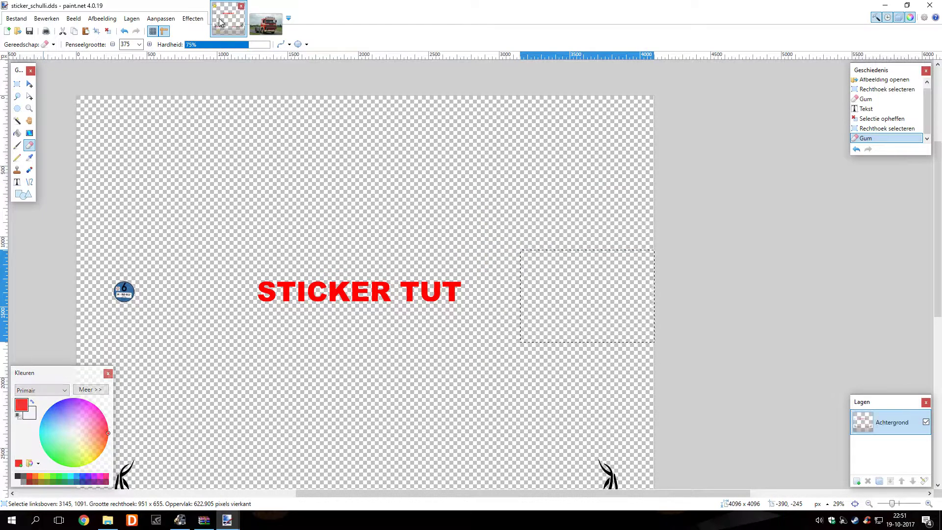
{"action": "left_click", "coordinate": [39, 20]}
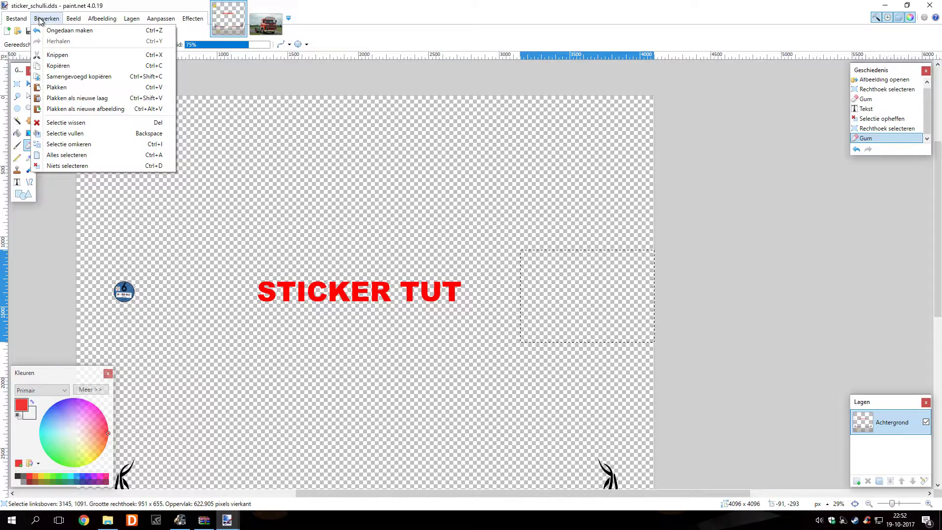
{"action": "left_click", "coordinate": [70, 87]}
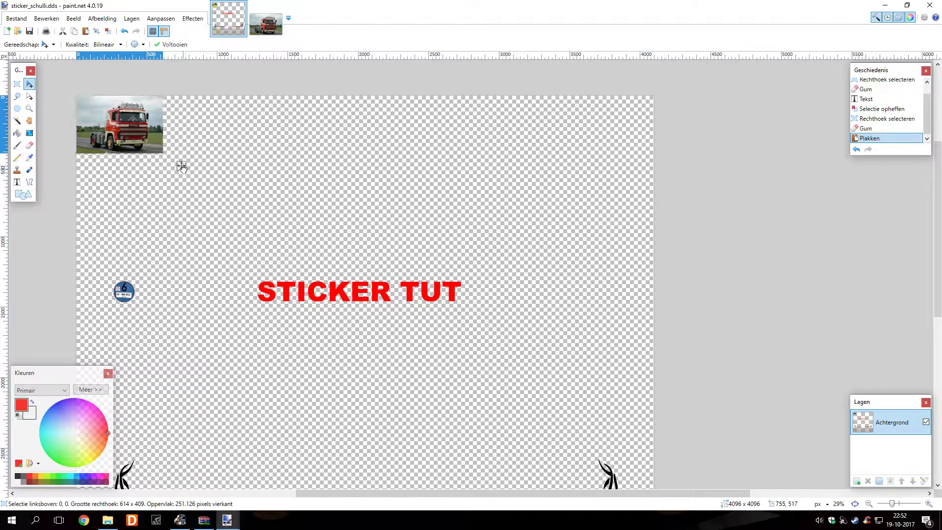
Shrink the pasted Scania photo to 254 x 184 px and commit it right of STICKER TUT
{"action": "left_click_drag", "start_coordinate": [182, 164], "coordinate": [647, 329]}
{"action": "scroll", "coordinate": [533, 320], "scroll_direction": "up", "scroll_amount": 3}
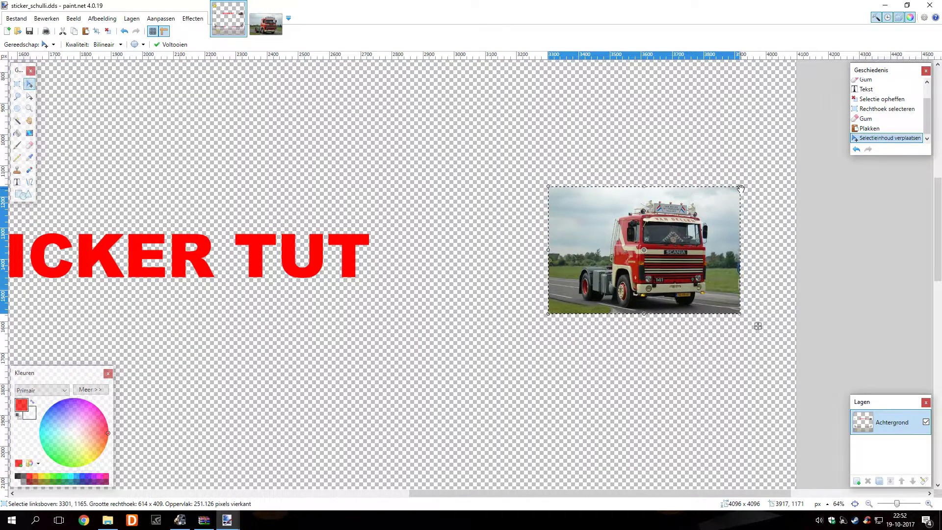
{"action": "left_click_drag", "start_coordinate": [741, 187], "coordinate": [631, 252]}
{"action": "left_click_drag", "start_coordinate": [647, 327], "coordinate": [749, 304]}
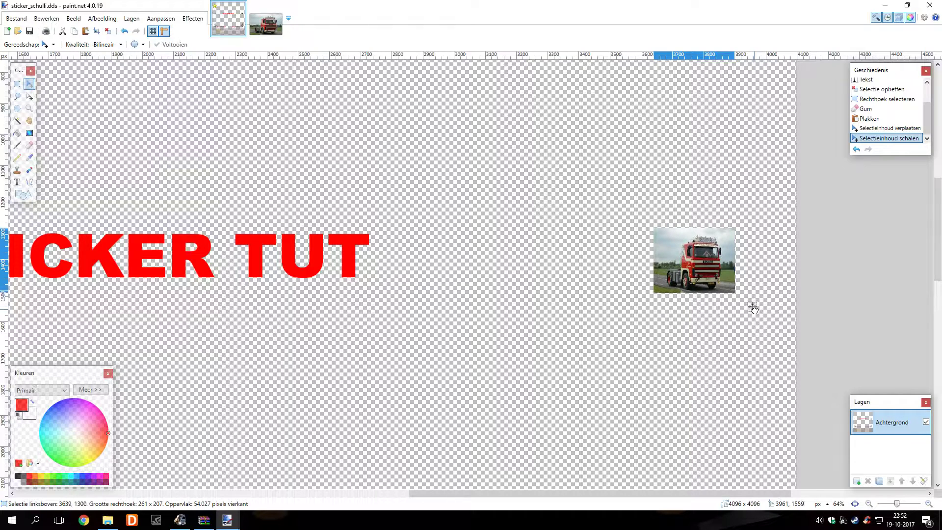
{"action": "left_click_drag", "start_coordinate": [753, 303], "coordinate": [753, 301]}
{"action": "left_click_drag", "start_coordinate": [734, 226], "coordinate": [732, 233]}
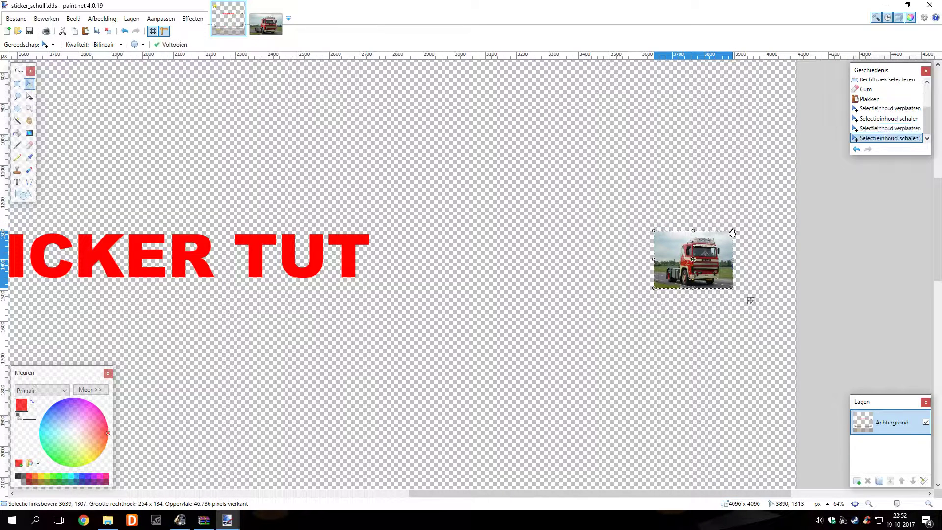
{"action": "left_click", "coordinate": [108, 31]}
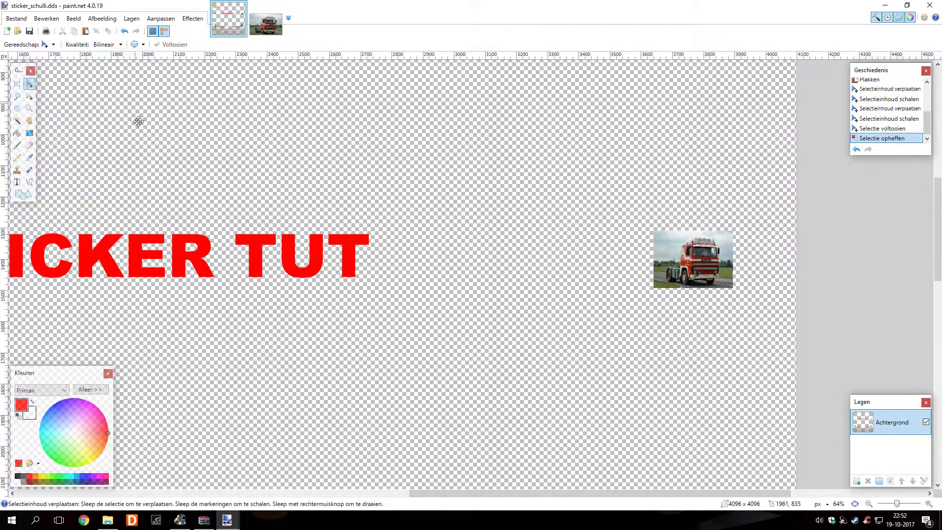
Select the round blue 6 sticker on the left and erase it completely
{"action": "scroll", "coordinate": [174, 199], "scroll_direction": "down", "scroll_amount": 3}
{"action": "scroll", "coordinate": [217, 231], "scroll_direction": "left", "scroll_amount": 10}
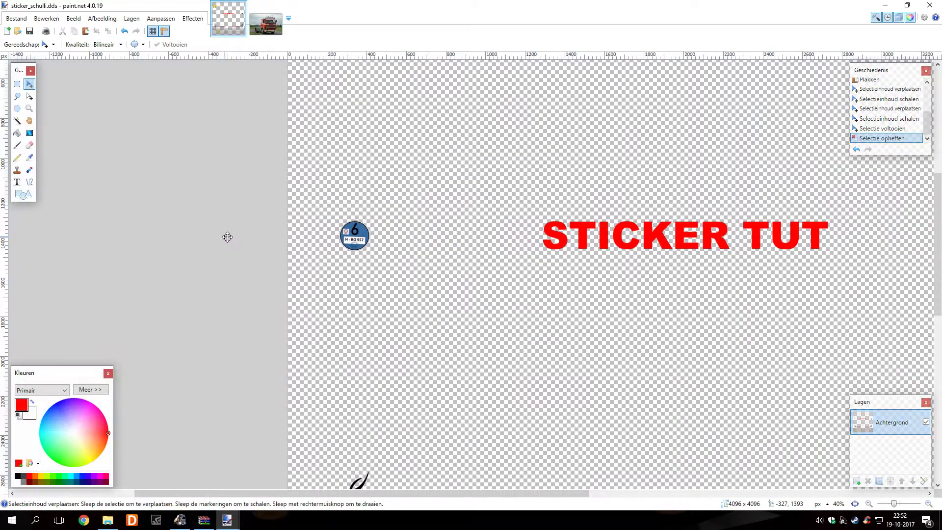
{"action": "scroll", "coordinate": [362, 254], "scroll_direction": "up", "scroll_amount": 2}
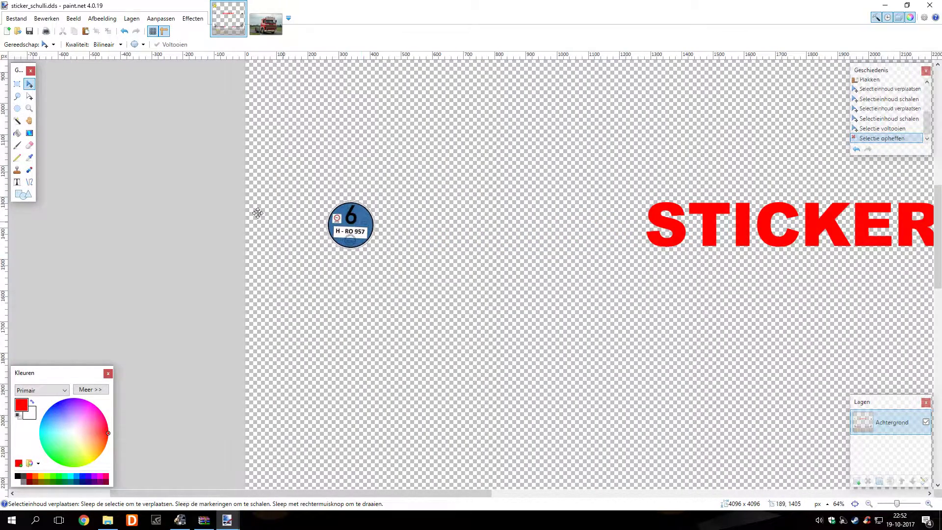
{"action": "left_click", "coordinate": [17, 83]}
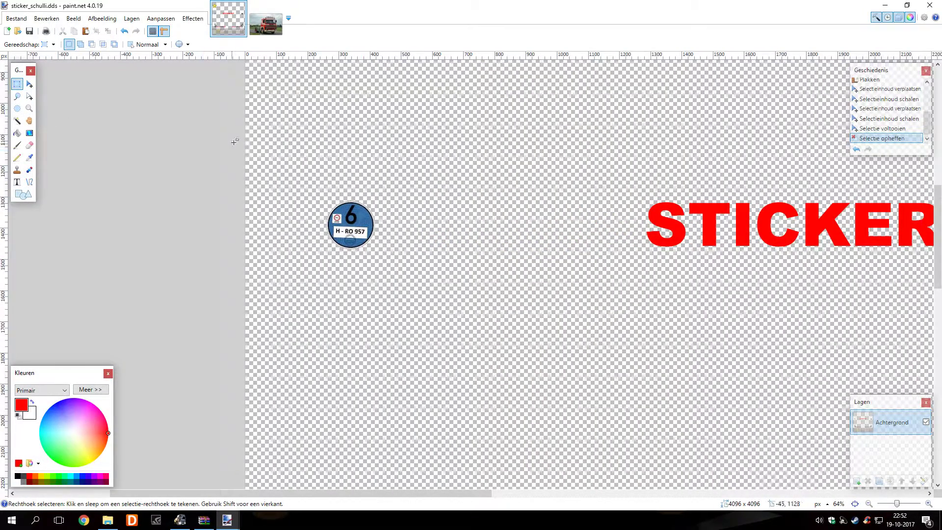
{"action": "left_click_drag", "start_coordinate": [245, 160], "coordinate": [496, 282]}
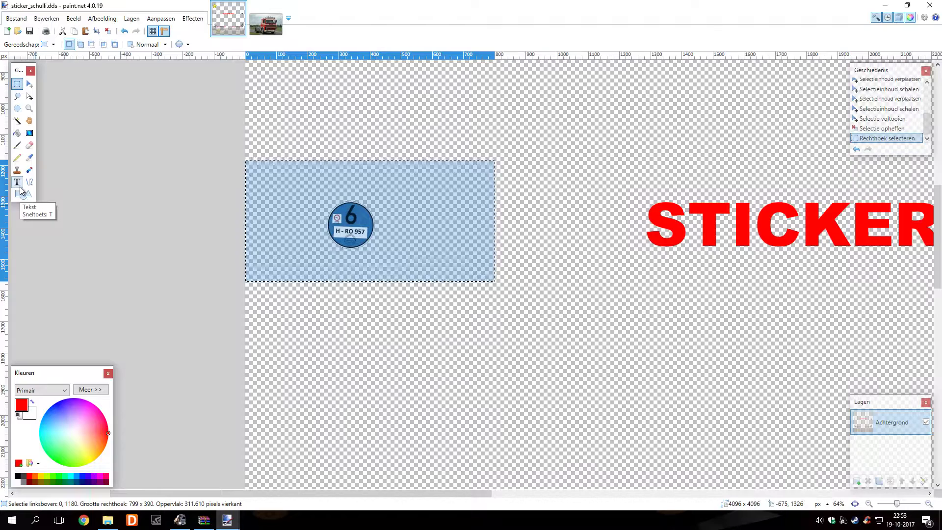
{"action": "left_click", "coordinate": [30, 146]}
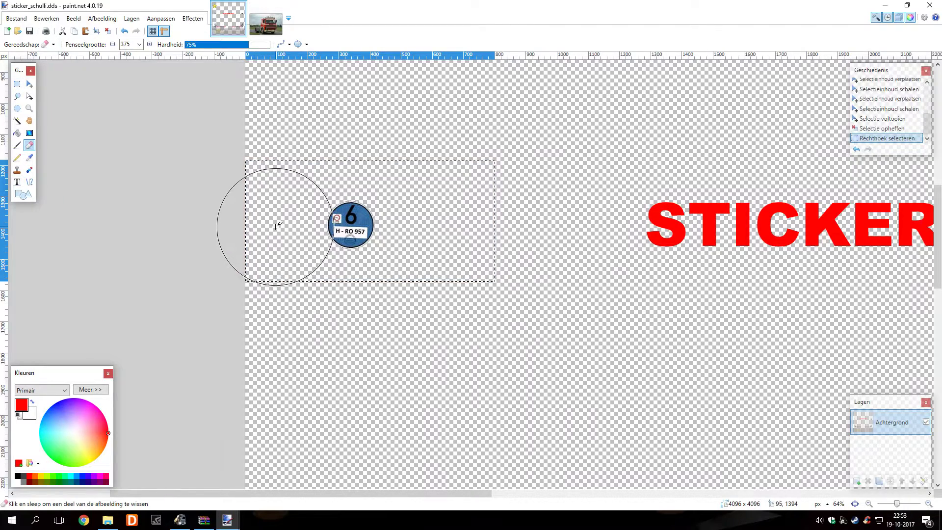
{"action": "left_click_drag", "start_coordinate": [277, 226], "coordinate": [437, 216]}
{"action": "mouse_move", "coordinate": [257, 235]}
{"action": "left_mouse_down"}
{"action": "mouse_move", "coordinate": [389, 270]}
{"action": "mouse_move", "coordinate": [489, 227]}
{"action": "mouse_move", "coordinate": [470, 184]}
{"action": "left_mouse_up"}
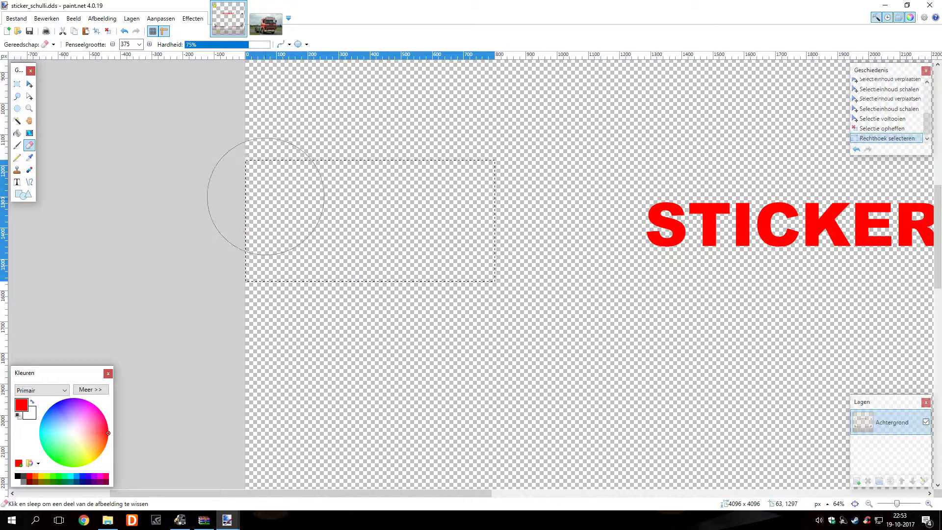
{"action": "mouse_move", "coordinate": [445, 255]}
{"action": "left_mouse_down"}
{"action": "mouse_move", "coordinate": [418, 208]}
{"action": "mouse_move", "coordinate": [387, 210]}
{"action": "left_mouse_up"}
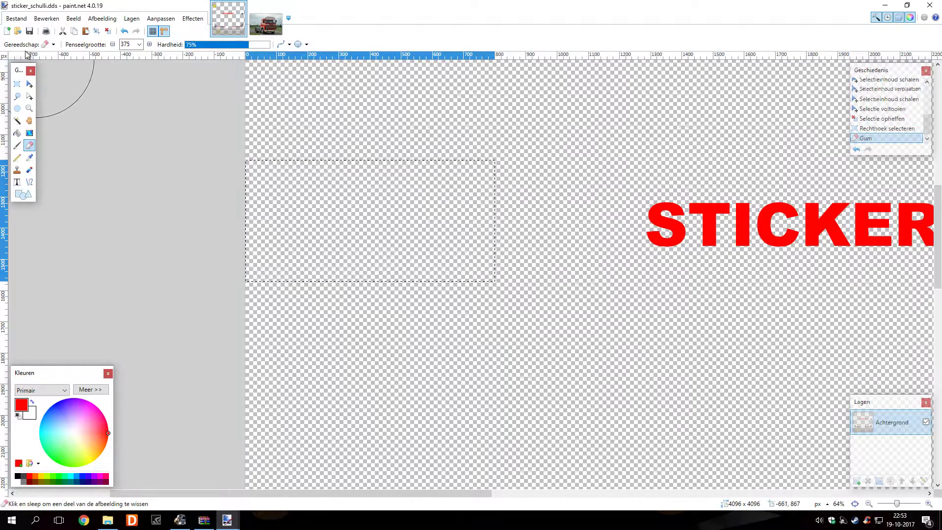
{"action": "left_click", "coordinate": [16, 18]}
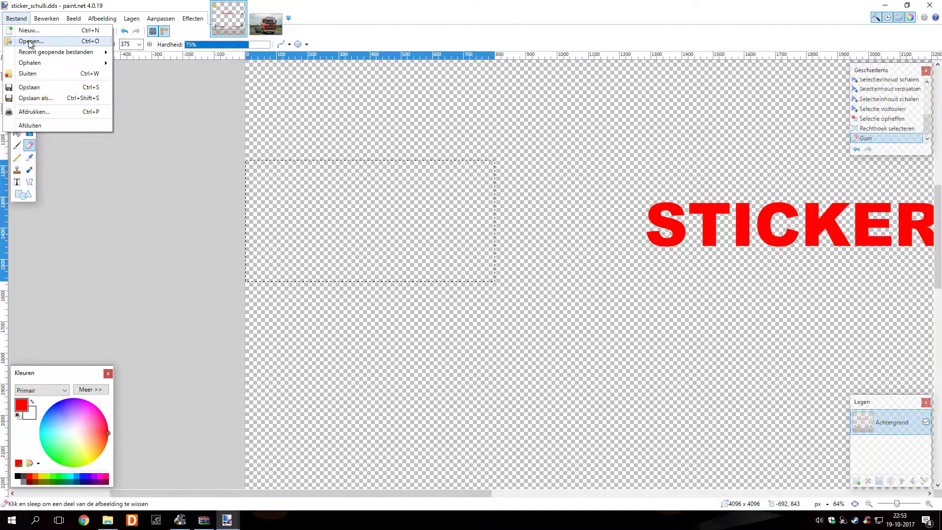
{"action": "left_click", "coordinate": [22, 38]}
Open Vlastuinneus2.jpg, the 900 x 600 blue Scania truck photo
{"action": "scroll", "coordinate": [186, 130], "scroll_direction": "down", "scroll_amount": 10}
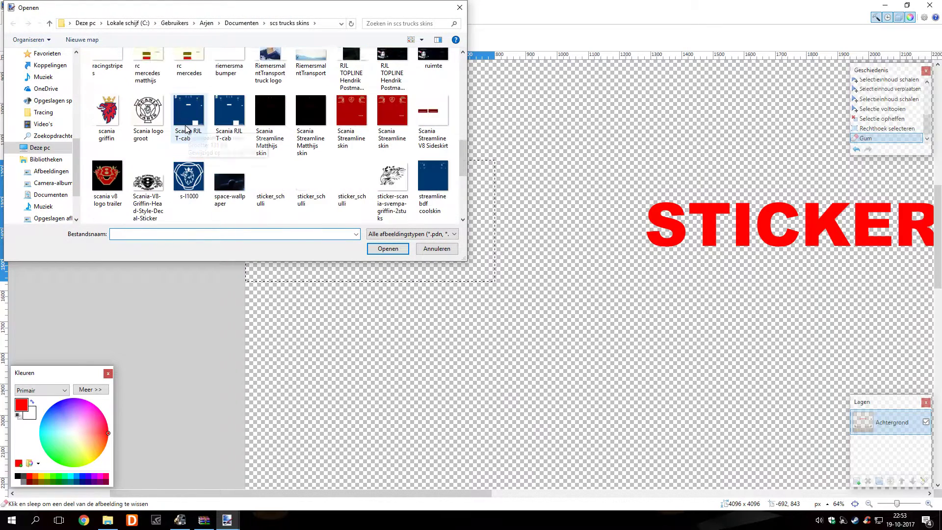
{"action": "scroll", "coordinate": [186, 130], "scroll_direction": "down", "scroll_amount": 4}
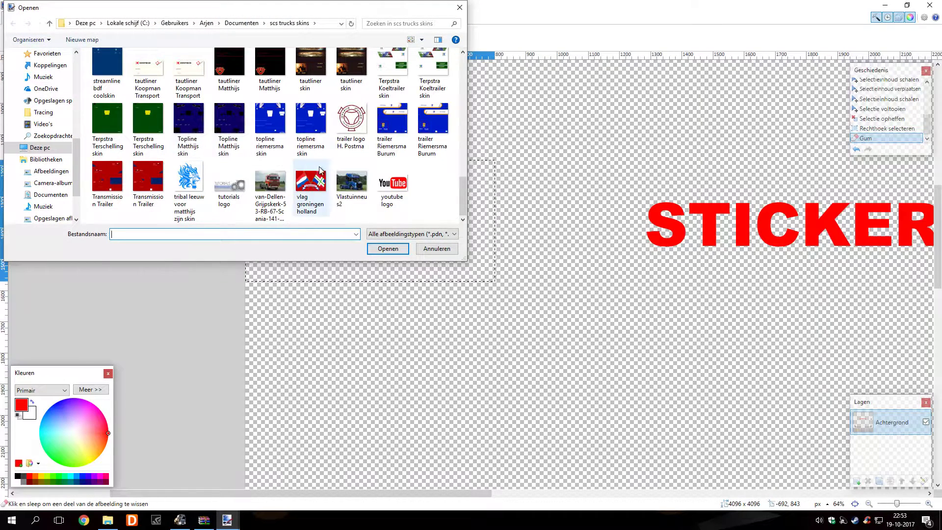
{"action": "left_click", "coordinate": [342, 182]}
{"action": "left_click", "coordinate": [387, 248]}
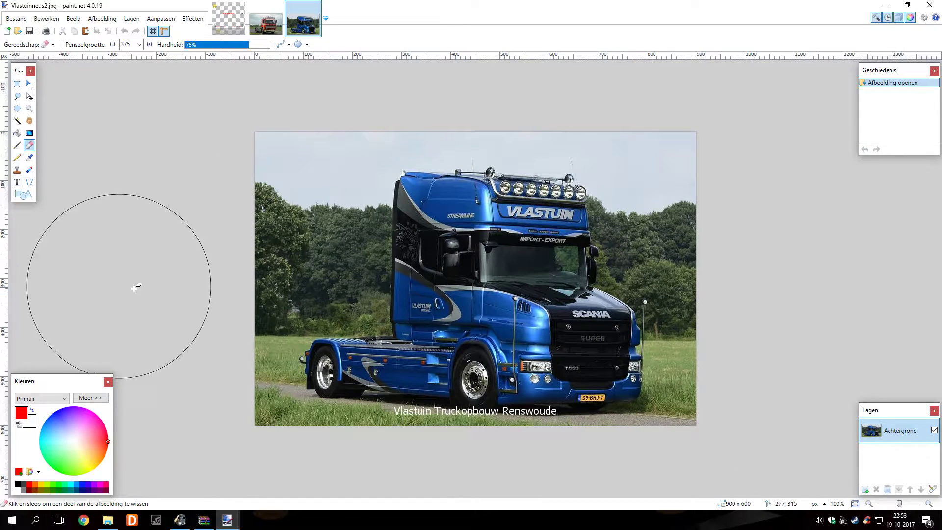
Select all of the Vlastuin photo, copy it merged, and return to sticker_schulli.dds
{"action": "left_click", "coordinate": [53, 23]}
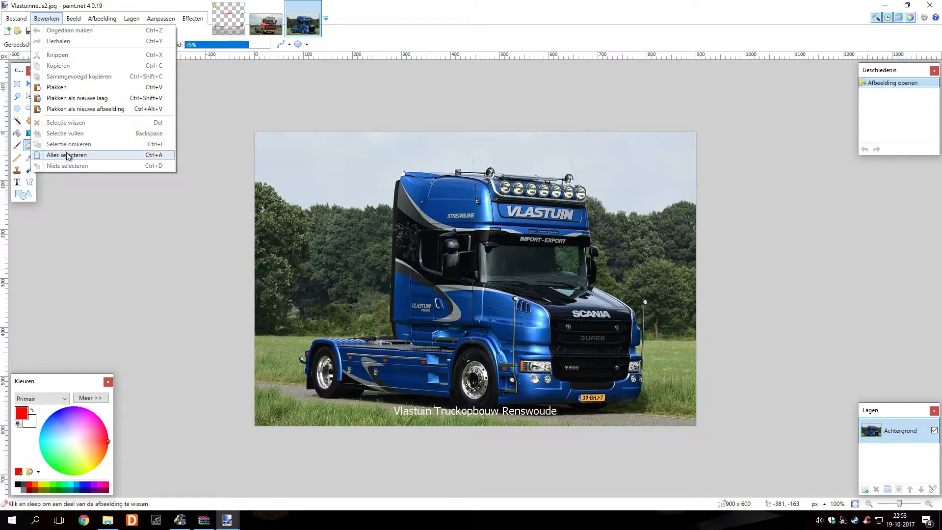
{"action": "left_click", "coordinate": [69, 153]}
{"action": "left_click", "coordinate": [47, 20]}
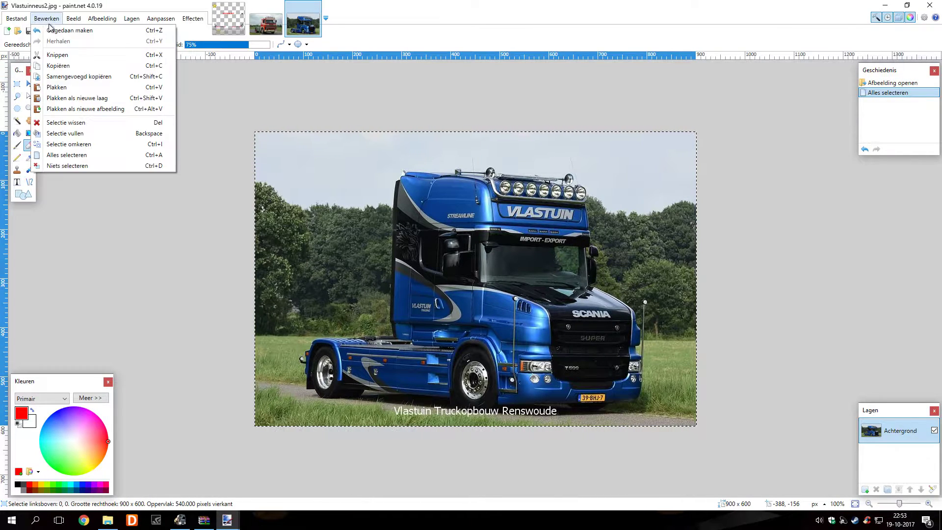
{"action": "left_click", "coordinate": [73, 77]}
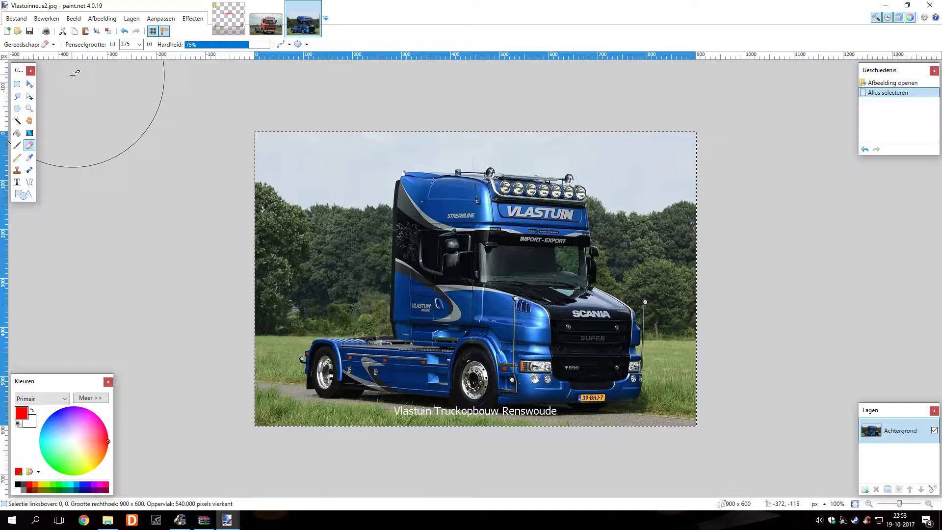
{"action": "left_click", "coordinate": [219, 17]}
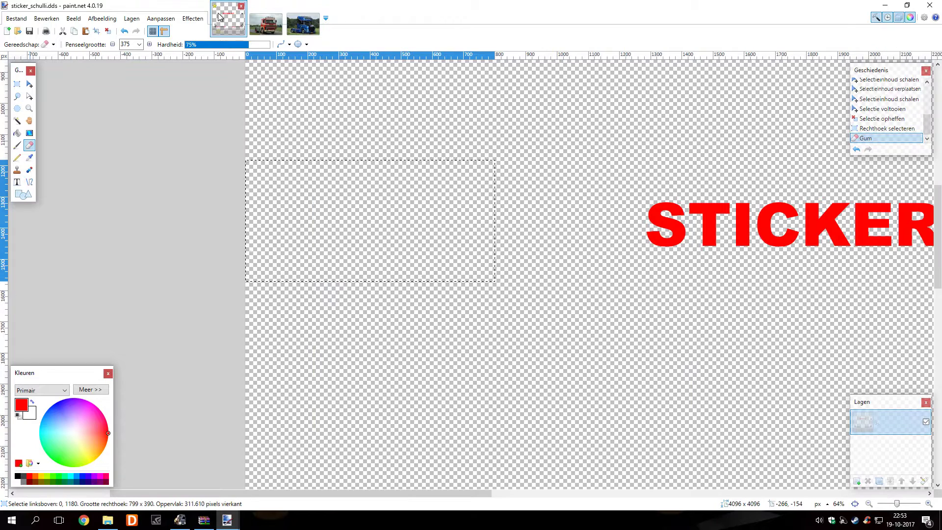
Paste the blue Vlastuin truck photo into the texture and shrink it roughly
{"action": "left_click", "coordinate": [44, 20]}
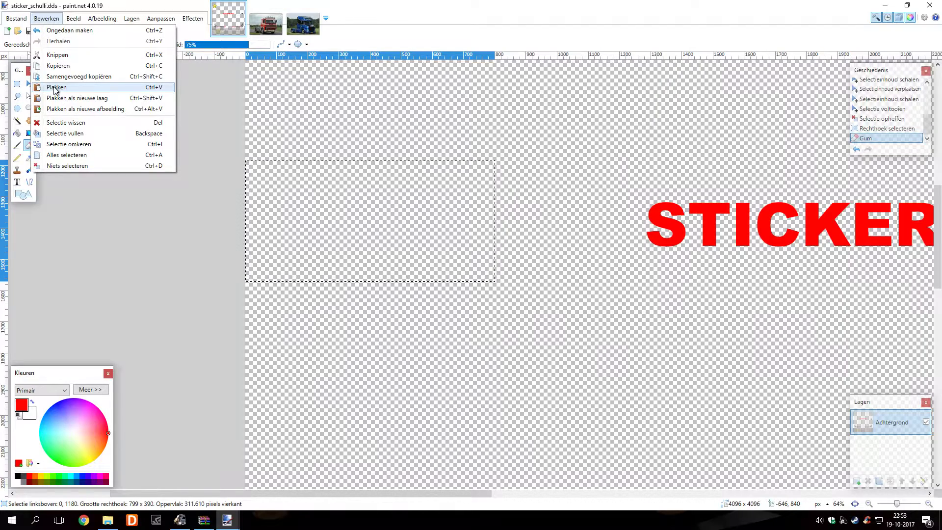
{"action": "left_click", "coordinate": [50, 87]}
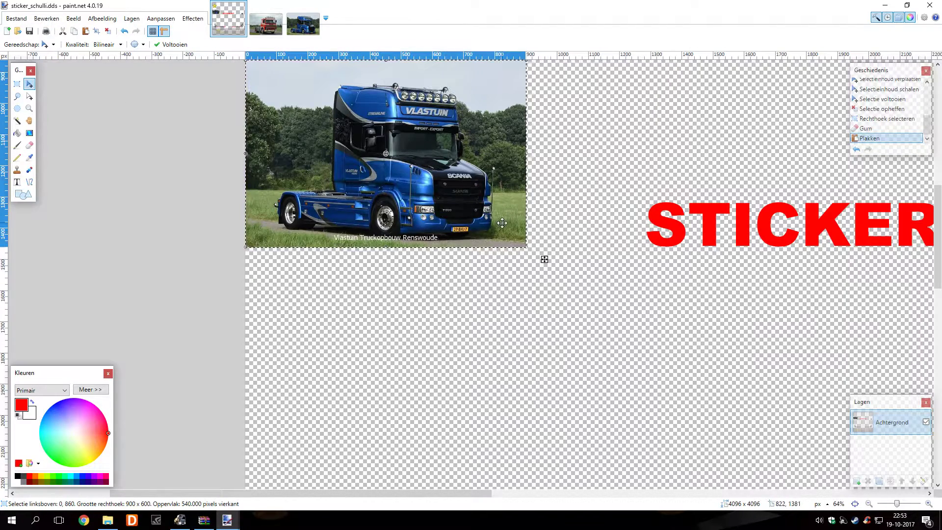
{"action": "scroll", "coordinate": [519, 248], "scroll_direction": "down", "scroll_amount": 1}
{"action": "scroll", "coordinate": [543, 259], "scroll_direction": "down", "scroll_amount": 2}
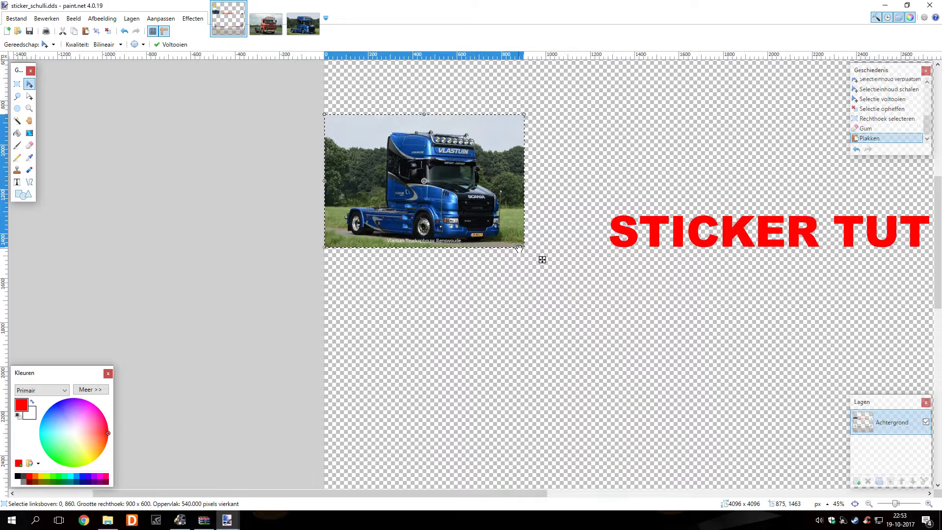
{"action": "left_click_drag", "start_coordinate": [541, 259], "coordinate": [550, 330]}
{"action": "scroll", "coordinate": [551, 330], "scroll_direction": "down", "scroll_amount": 5}
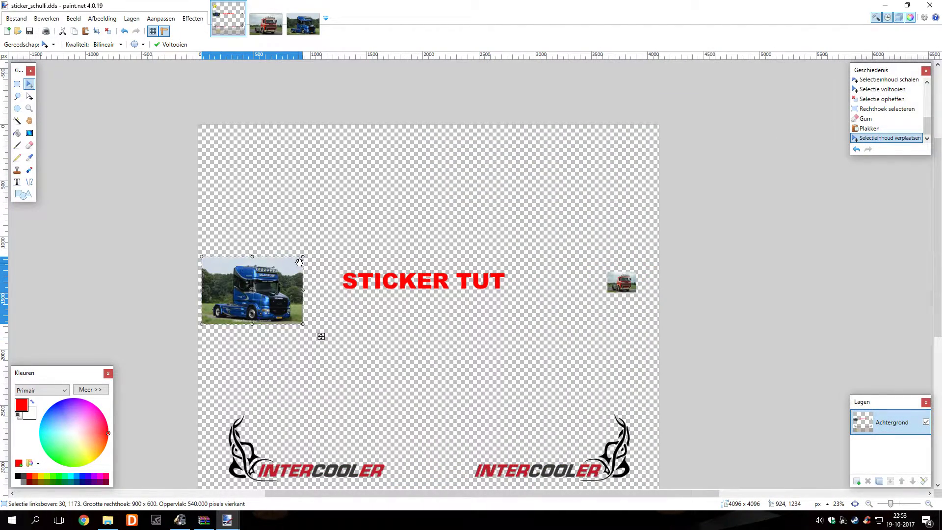
{"action": "left_click_drag", "start_coordinate": [301, 257], "coordinate": [243, 291]}
Position the blue truck below the red one and resize it to 258 x 183 px
{"action": "left_click_drag", "start_coordinate": [259, 339], "coordinate": [664, 348]}
{"action": "scroll", "coordinate": [664, 348], "scroll_direction": "up", "scroll_amount": 6}
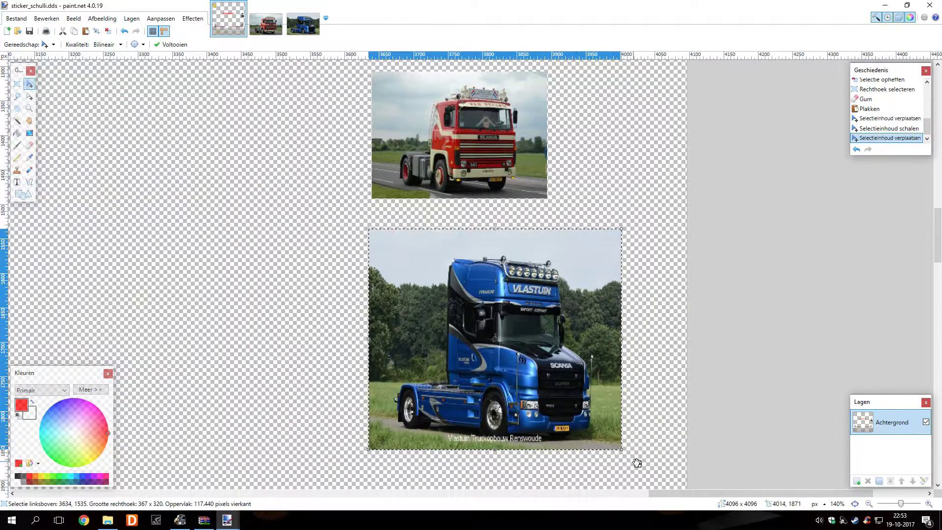
{"action": "left_click_drag", "start_coordinate": [640, 465], "coordinate": [643, 445]}
{"action": "left_click_drag", "start_coordinate": [622, 209], "coordinate": [549, 208]}
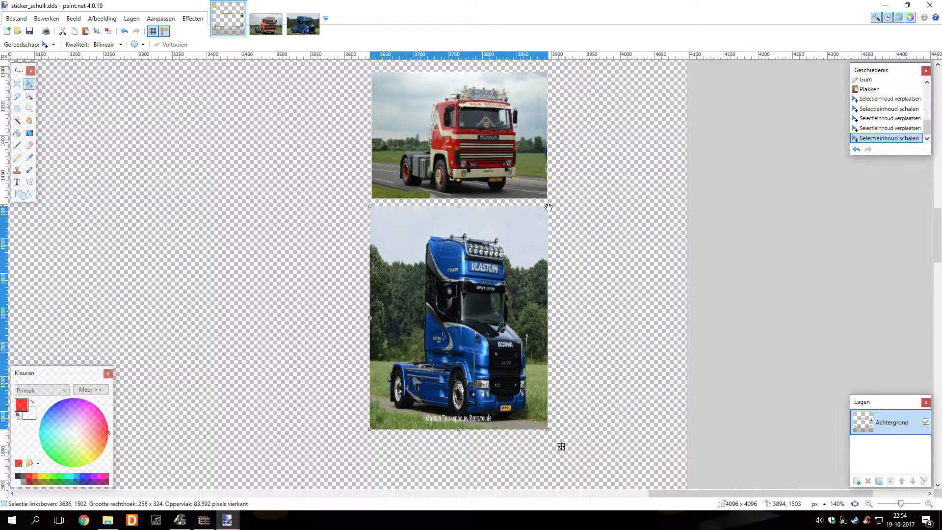
{"action": "left_click_drag", "start_coordinate": [548, 432], "coordinate": [379, 210]}
{"action": "left_click_drag", "start_coordinate": [362, 77], "coordinate": [362, 74]}
{"action": "scroll", "coordinate": [353, 195], "scroll_direction": "down", "scroll_amount": 5}
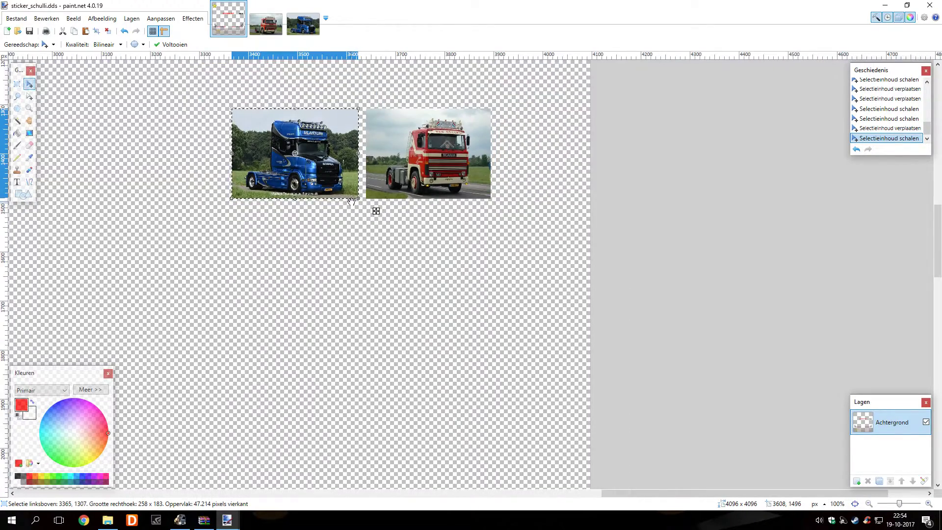
{"action": "scroll", "coordinate": [340, 262], "scroll_direction": "left", "scroll_amount": 5}
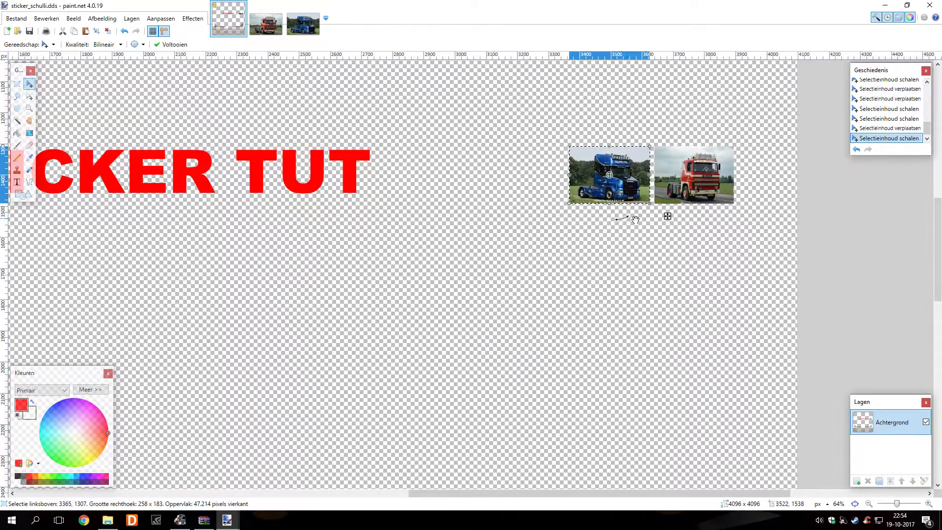
Drag the blue truck photo to the left of STICKER TUT
{"action": "left_click_drag", "start_coordinate": [668, 219], "coordinate": [139, 360]}
{"action": "scroll", "coordinate": [271, 357], "scroll_direction": "left", "scroll_amount": 6}
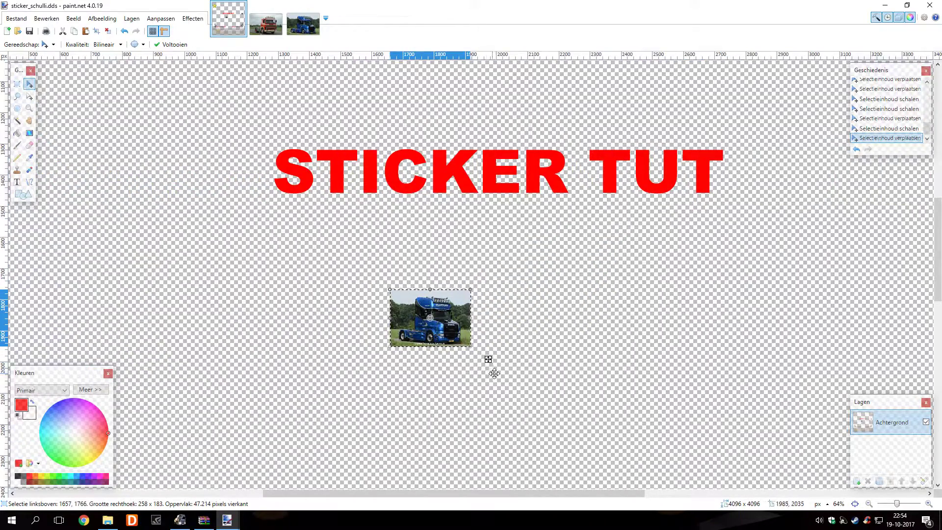
{"action": "left_click_drag", "start_coordinate": [480, 361], "coordinate": [139, 231]}
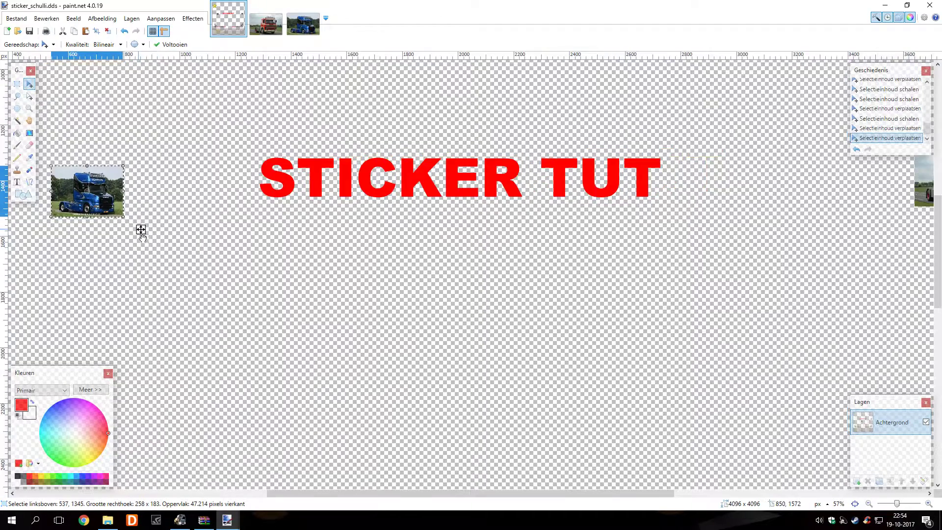
{"action": "scroll", "coordinate": [148, 245], "scroll_direction": "down", "scroll_amount": 3}
{"action": "scroll", "coordinate": [172, 260], "scroll_direction": "left", "scroll_amount": 4}
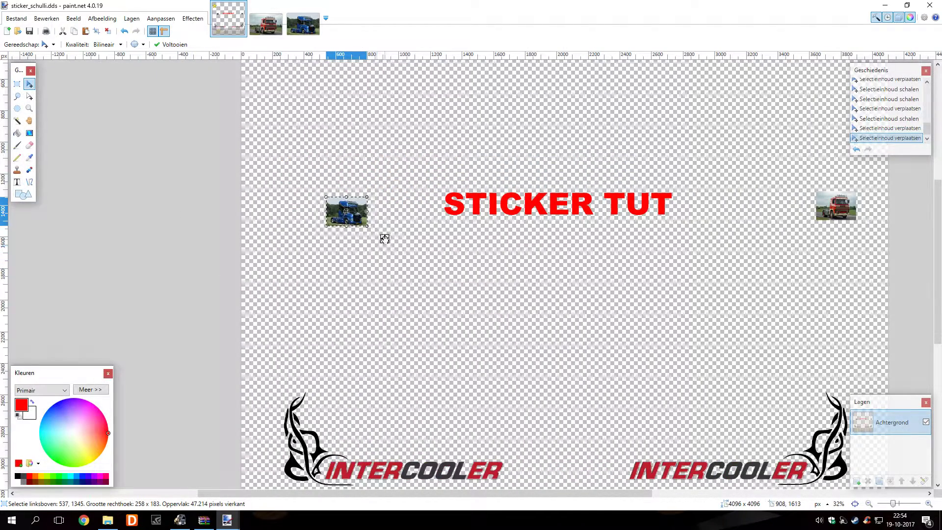
{"action": "left_click_drag", "start_coordinate": [385, 239], "coordinate": [334, 233]}
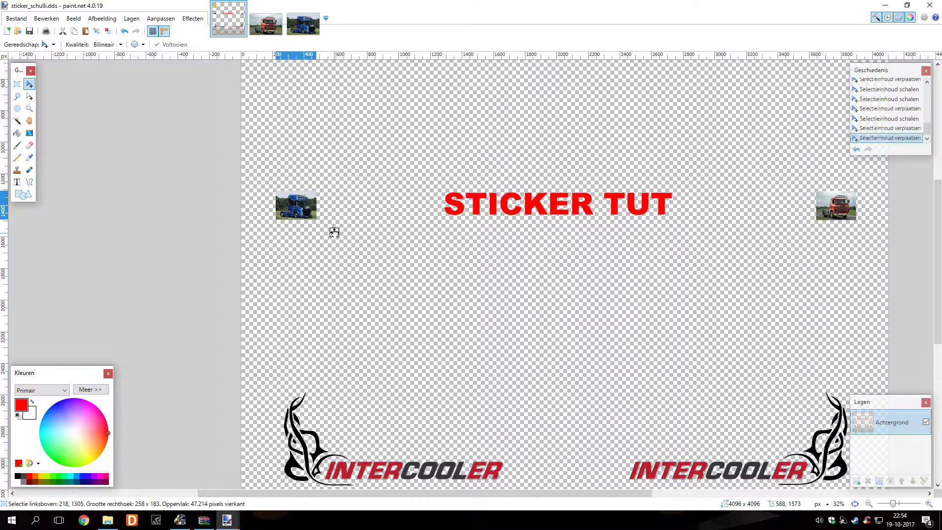
{"action": "left_click_drag", "start_coordinate": [329, 232], "coordinate": [332, 233]}
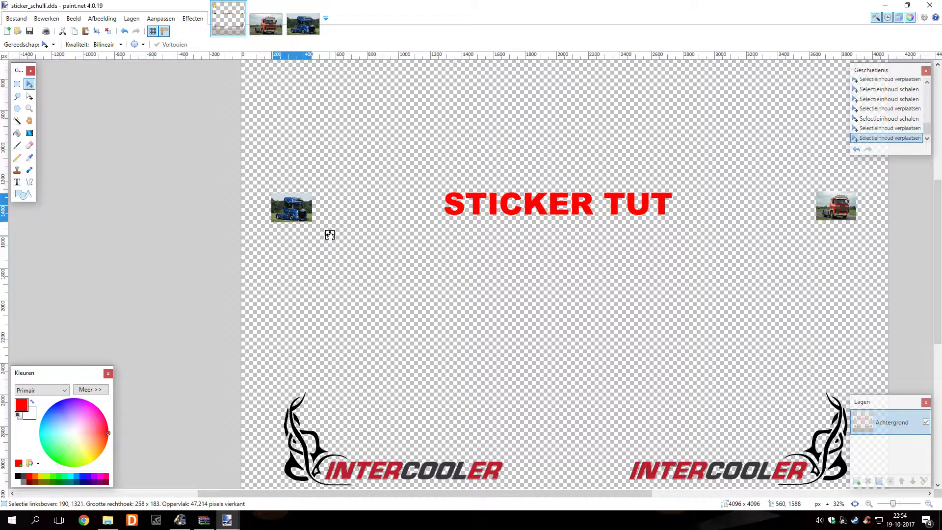
{"action": "left_click", "coordinate": [330, 234]}
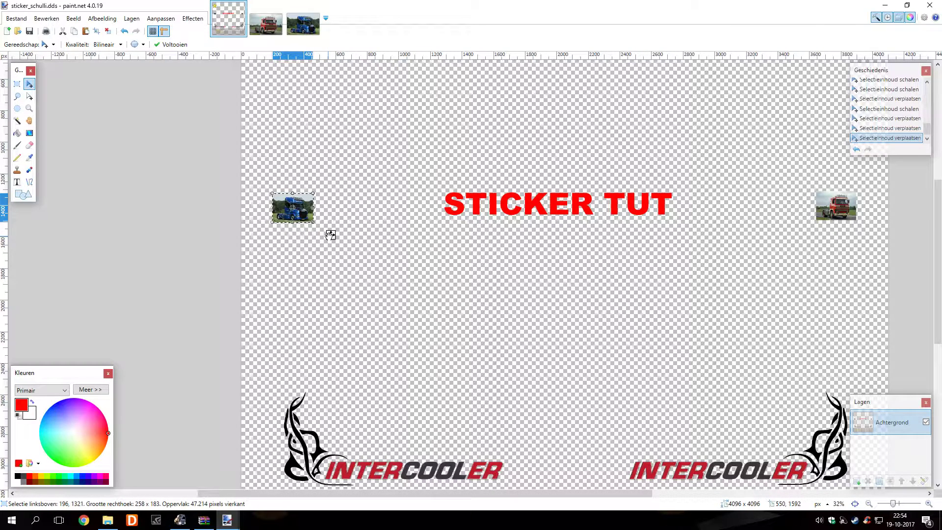
Fine-tune the blue truck's position and commit it with the selection cleared
{"action": "scroll", "coordinate": [330, 235], "scroll_direction": "up", "scroll_amount": 2}
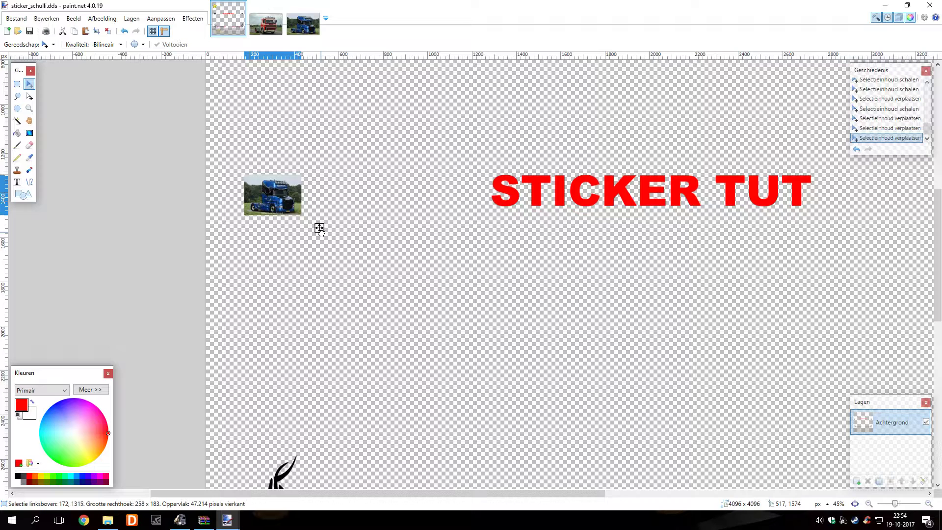
{"action": "left_click_drag", "start_coordinate": [321, 228], "coordinate": [321, 227]}
{"action": "scroll", "coordinate": [324, 230], "scroll_direction": "down", "scroll_amount": 3}
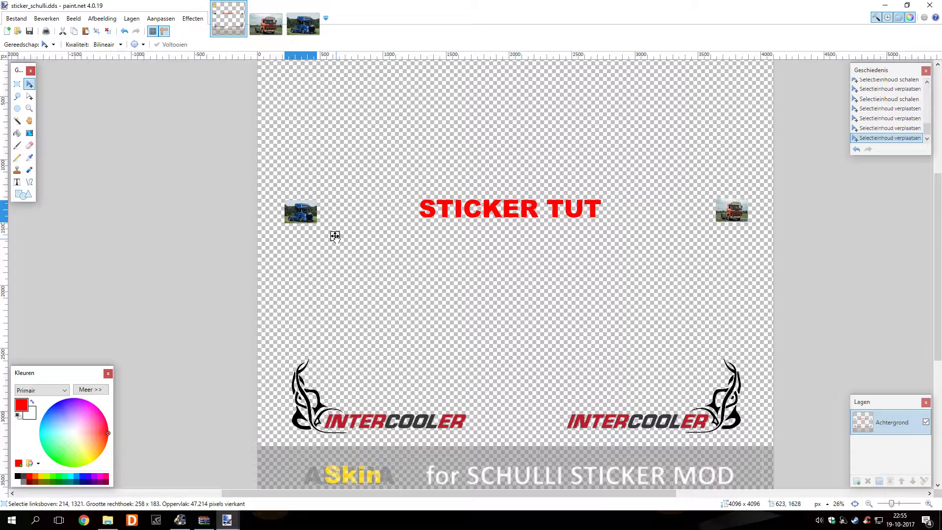
{"action": "left_click", "coordinate": [336, 238]}
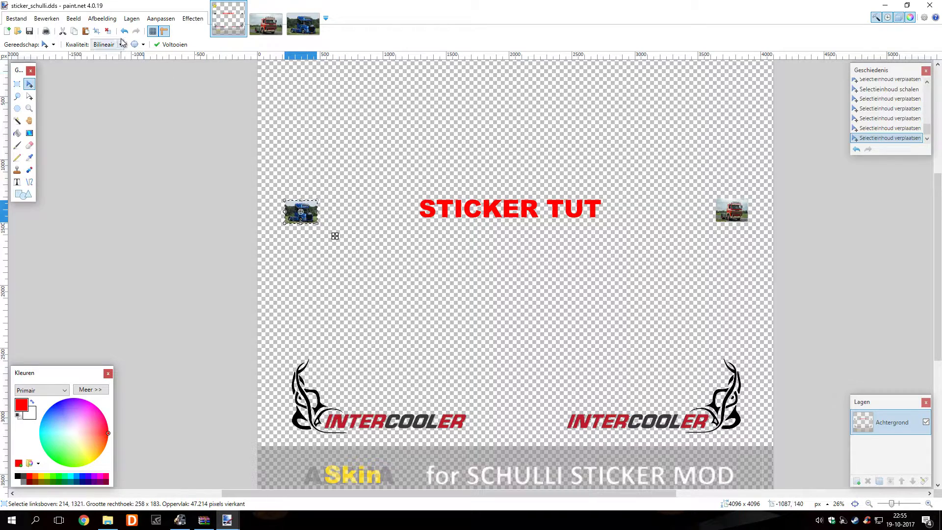
{"action": "left_click", "coordinate": [108, 31]}
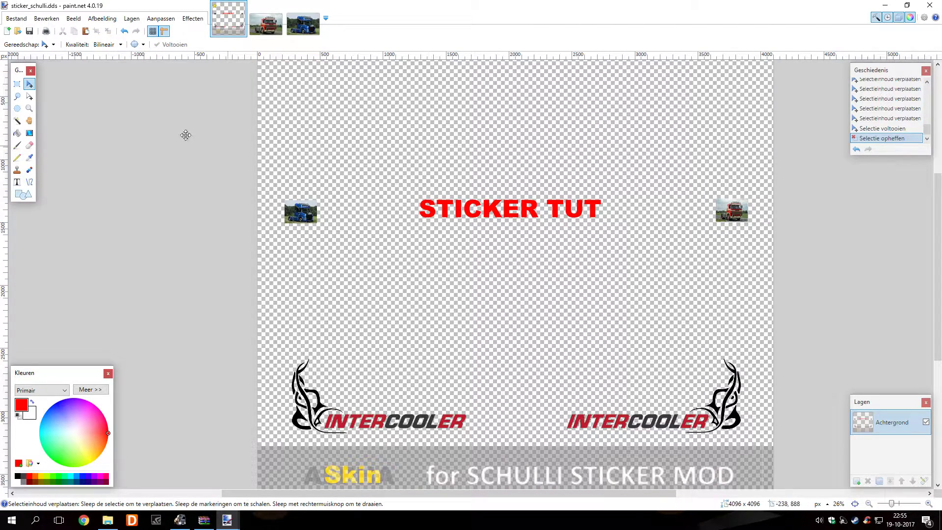
Reselect STICKER TUT, nudge it to centre between the truck photos, and commit it
{"action": "left_click", "coordinate": [17, 84]}
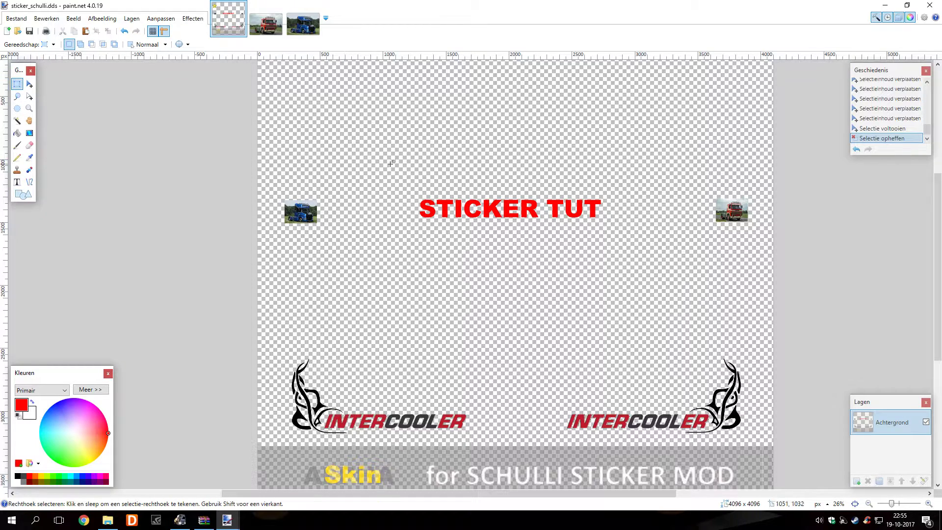
{"action": "left_click_drag", "start_coordinate": [401, 184], "coordinate": [619, 226]}
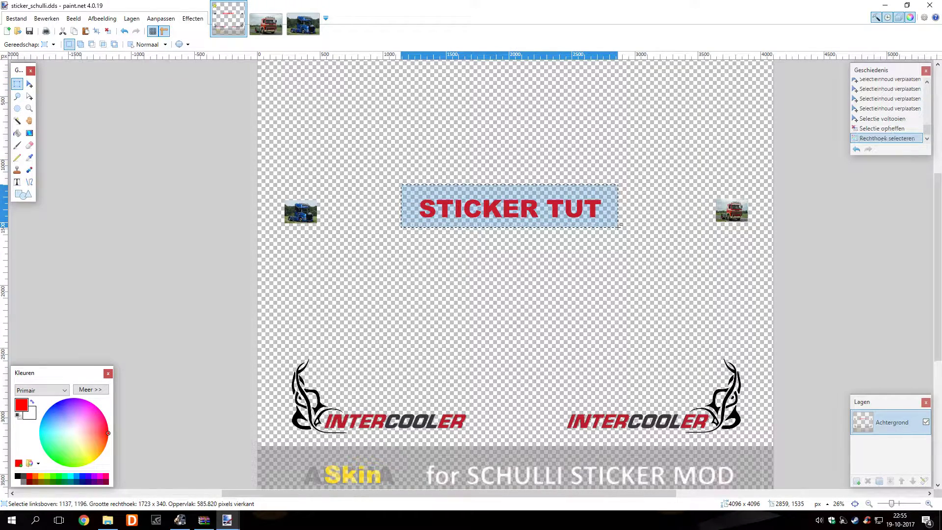
{"action": "left_click", "coordinate": [29, 83]}
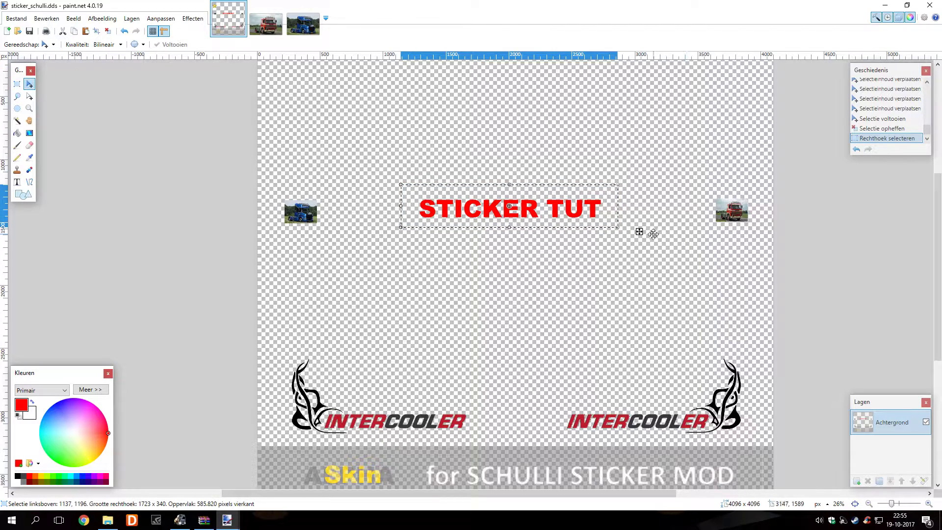
{"action": "mouse_move", "coordinate": [639, 232]}
{"action": "left_mouse_down"}
{"action": "mouse_move", "coordinate": [669, 231]}
{"action": "mouse_move", "coordinate": [654, 221]}
{"action": "mouse_move", "coordinate": [645, 236]}
{"action": "left_mouse_up"}
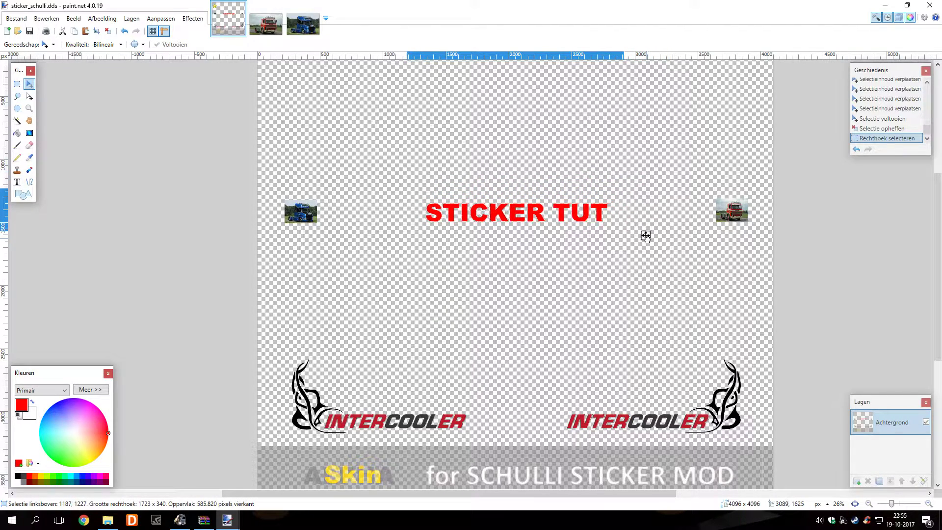
{"action": "left_click_drag", "start_coordinate": [645, 236], "coordinate": [647, 237]}
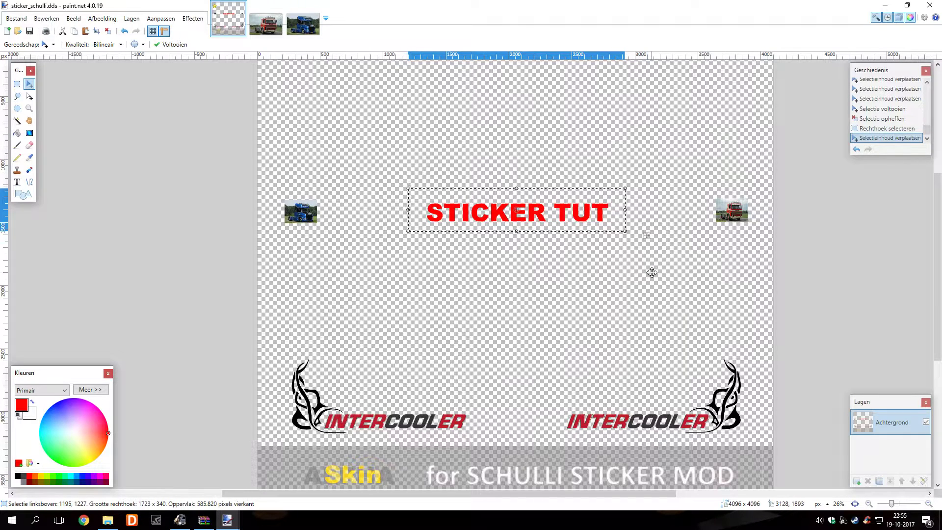
{"action": "left_click", "coordinate": [108, 31]}
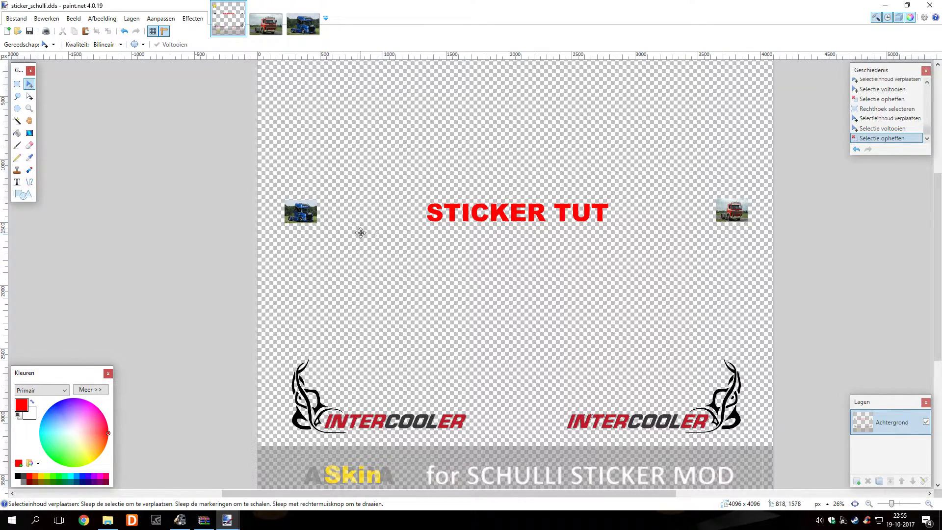
Scroll the canvas toward the INTERCOOLER logos and banner at the bottom
{"action": "scroll", "coordinate": [413, 329], "scroll_direction": "up", "scroll_amount": 2}
{"action": "scroll", "coordinate": [413, 331], "scroll_direction": "down", "scroll_amount": 6}
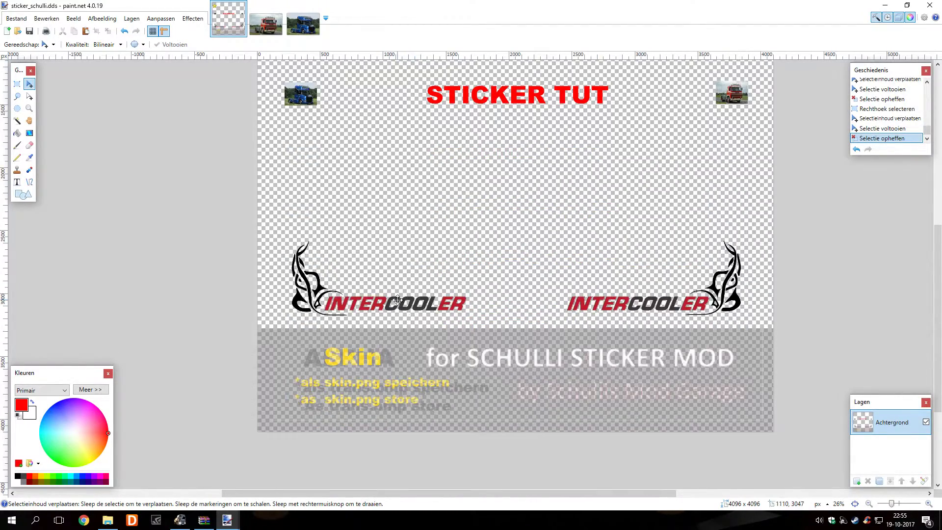
{"action": "scroll", "coordinate": [398, 294], "scroll_direction": "up", "scroll_amount": 2, "text": "ctrl"}
{"action": "scroll", "coordinate": [399, 292], "scroll_direction": "down", "scroll_amount": 1, "text": "ctrl"}
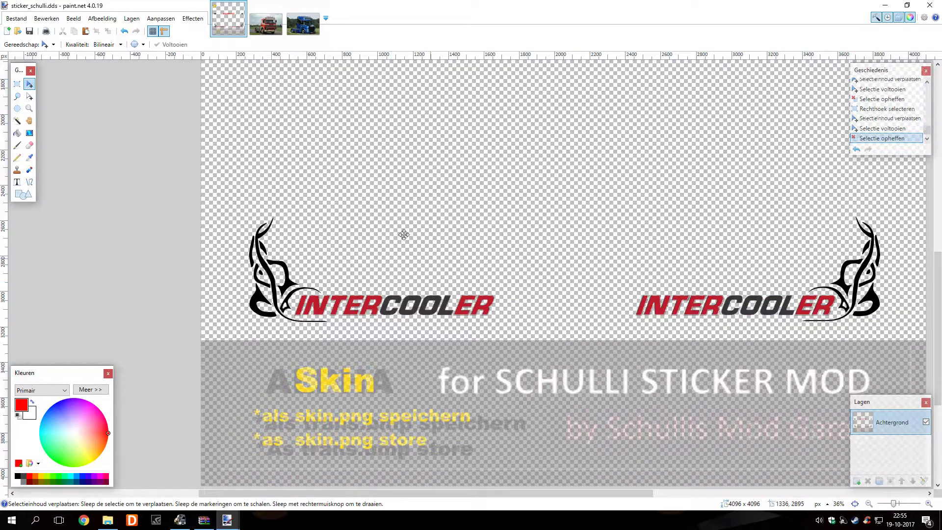
Erase the left INTERCOOLER logo and its tribal flourish inside a rectangular selection
{"action": "left_click", "coordinate": [21, 85]}
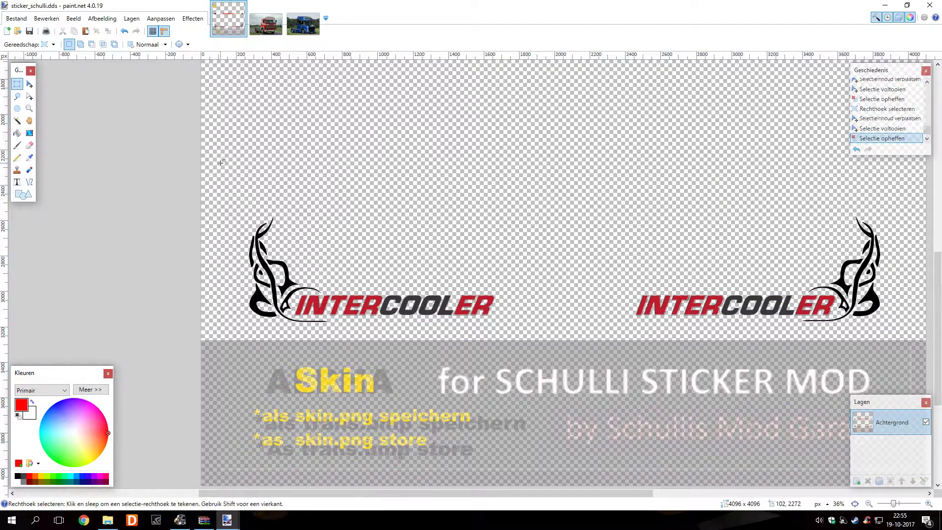
{"action": "left_click_drag", "start_coordinate": [202, 167], "coordinate": [539, 341]}
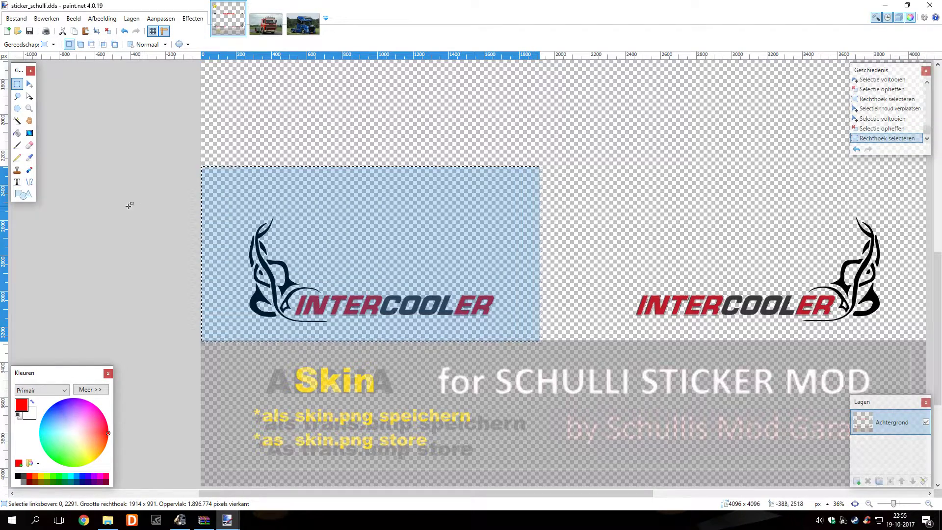
{"action": "left_click", "coordinate": [30, 146]}
{"action": "mouse_move", "coordinate": [211, 241]}
{"action": "left_mouse_down"}
{"action": "mouse_move", "coordinate": [225, 246]}
{"action": "mouse_move", "coordinate": [252, 231]}
{"action": "mouse_move", "coordinate": [227, 198]}
{"action": "mouse_move", "coordinate": [310, 185]}
{"action": "mouse_move", "coordinate": [488, 185]}
{"action": "mouse_move", "coordinate": [505, 248]}
{"action": "mouse_move", "coordinate": [483, 298]}
{"action": "mouse_move", "coordinate": [290, 295]}
{"action": "mouse_move", "coordinate": [265, 275]}
{"action": "mouse_move", "coordinate": [551, 223]}
{"action": "mouse_move", "coordinate": [478, 189]}
{"action": "mouse_move", "coordinate": [231, 189]}
{"action": "mouse_move", "coordinate": [221, 301]}
{"action": "mouse_move", "coordinate": [492, 265]}
{"action": "mouse_move", "coordinate": [391, 278]}
{"action": "left_mouse_up"}
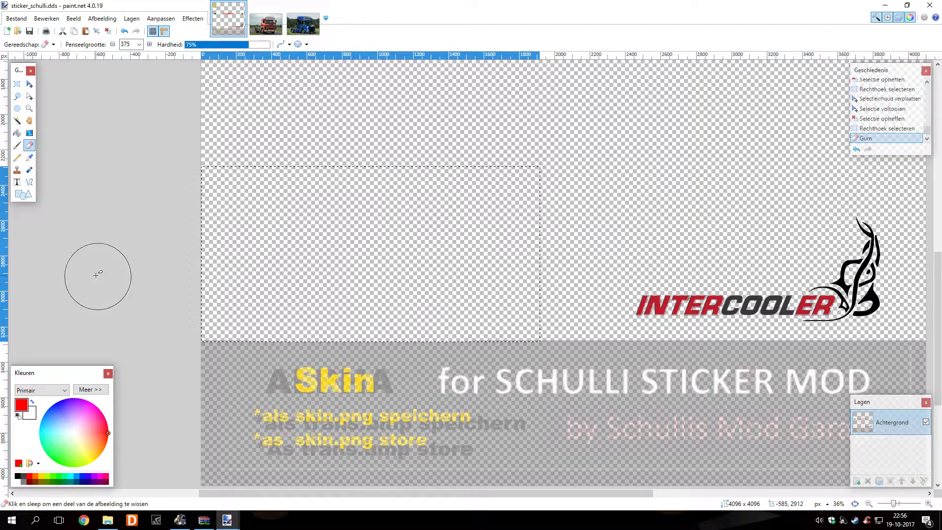
{"action": "left_click", "coordinate": [16, 182]}
Type red italic size-84 text 'DRIVER' plus the driver's name in the cleared left area
{"action": "left_click", "coordinate": [181, 44]}
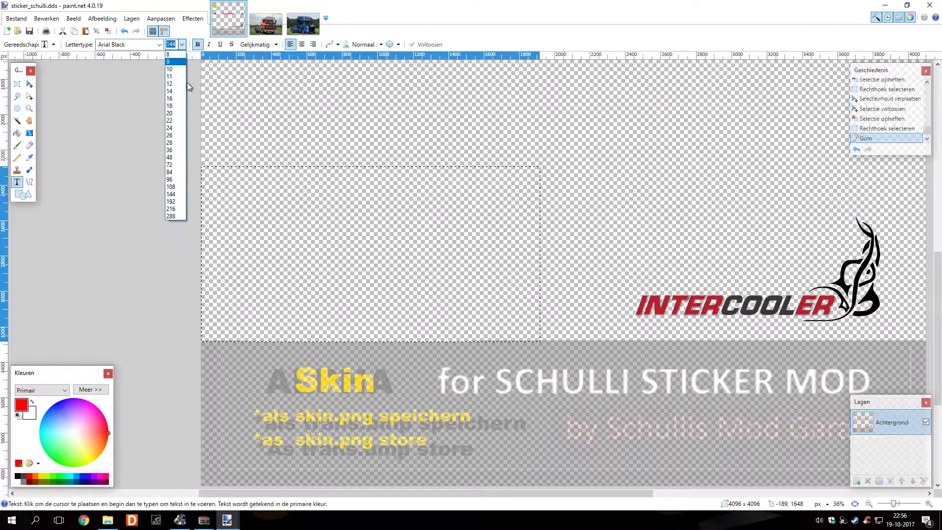
{"action": "left_click", "coordinate": [178, 173]}
{"action": "left_click", "coordinate": [239, 278]}
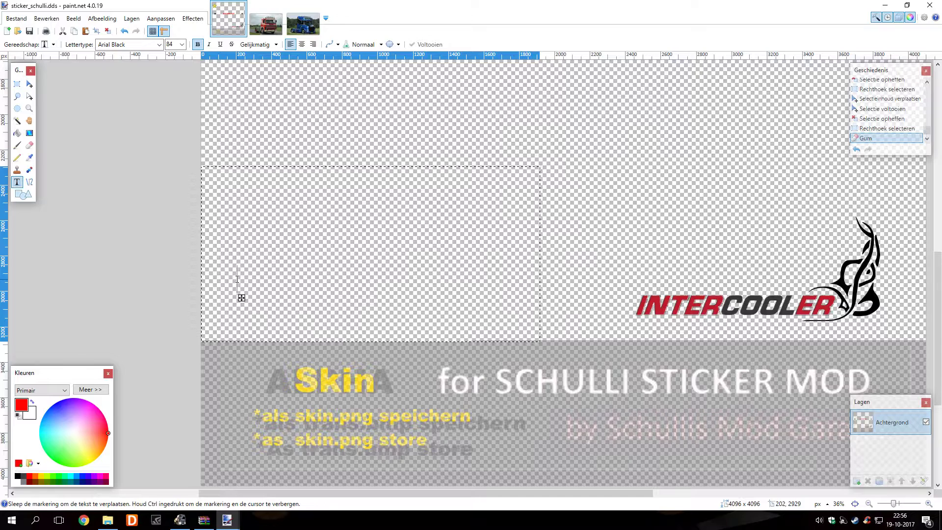
{"action": "left_click", "coordinate": [208, 44]}
{"action": "type", "text": "DRIVE"}
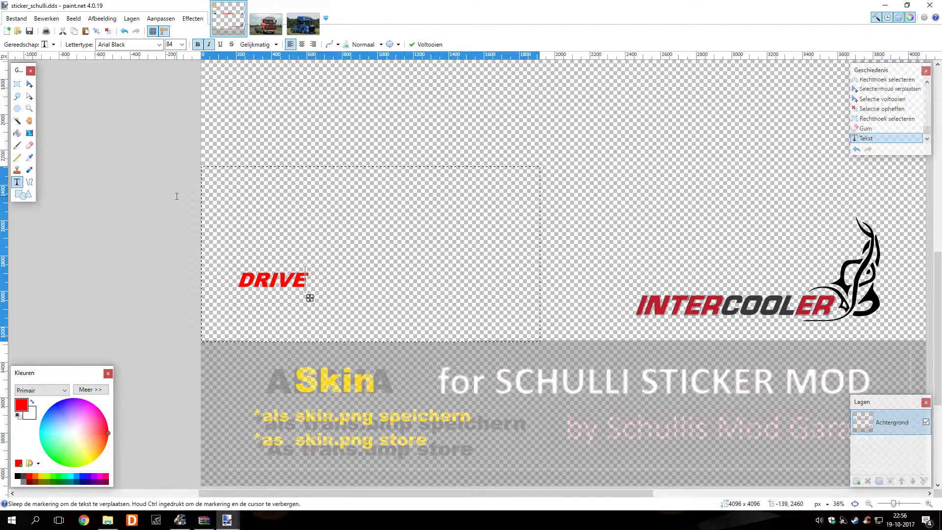
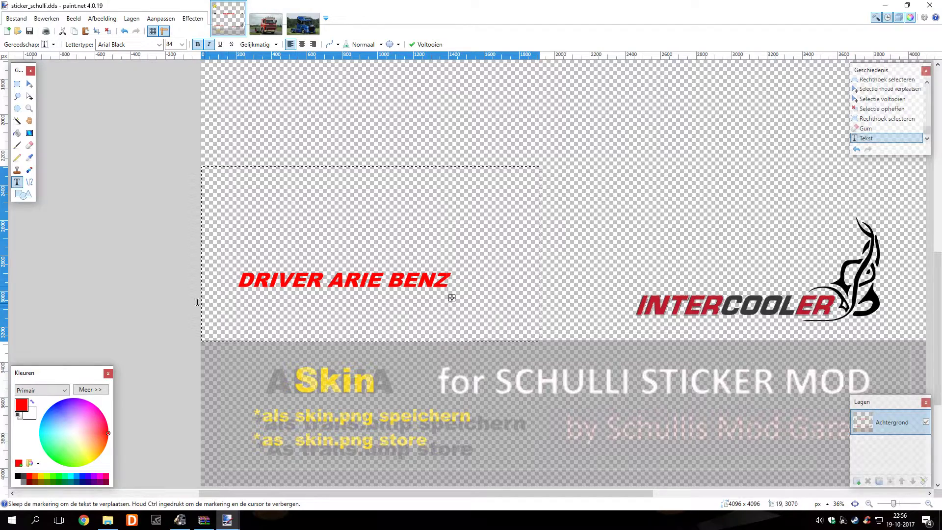
Move the DRIVER text lower and right into place, commit it and deselect
{"action": "left_click_drag", "start_coordinate": [452, 299], "coordinate": [480, 330]}
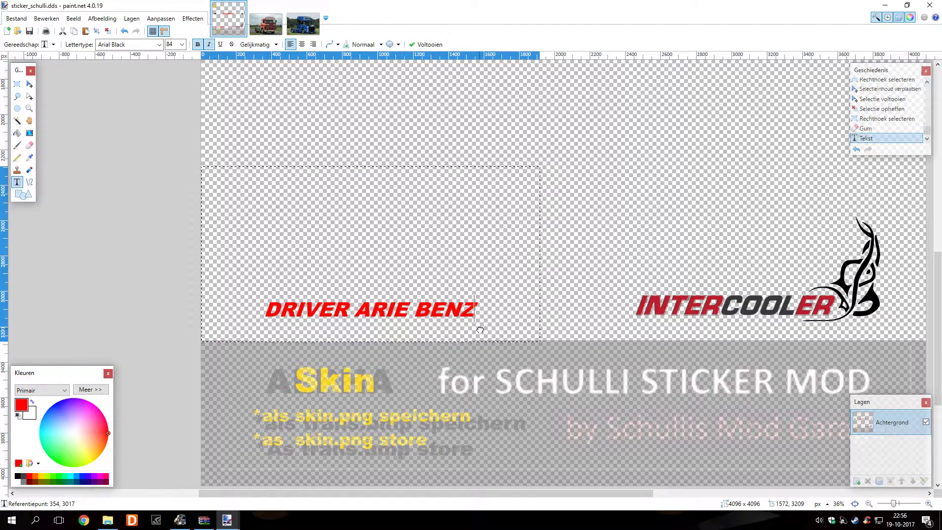
{"action": "left_click_drag", "start_coordinate": [480, 330], "coordinate": [480, 328]}
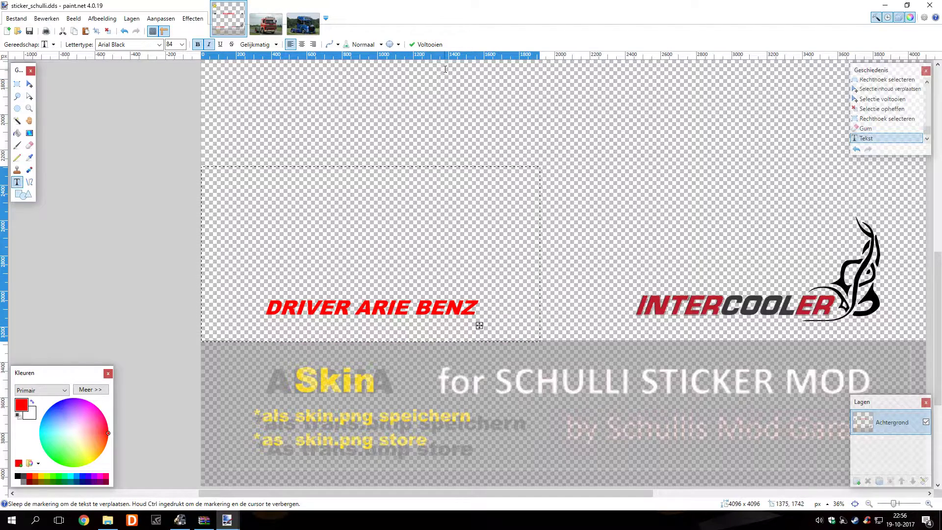
{"action": "left_click", "coordinate": [424, 44]}
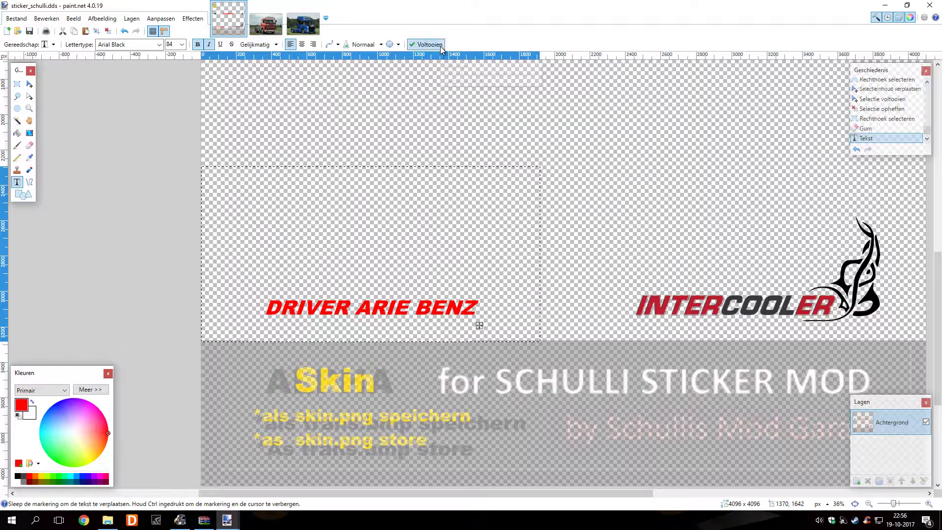
{"action": "left_click", "coordinate": [108, 32]}
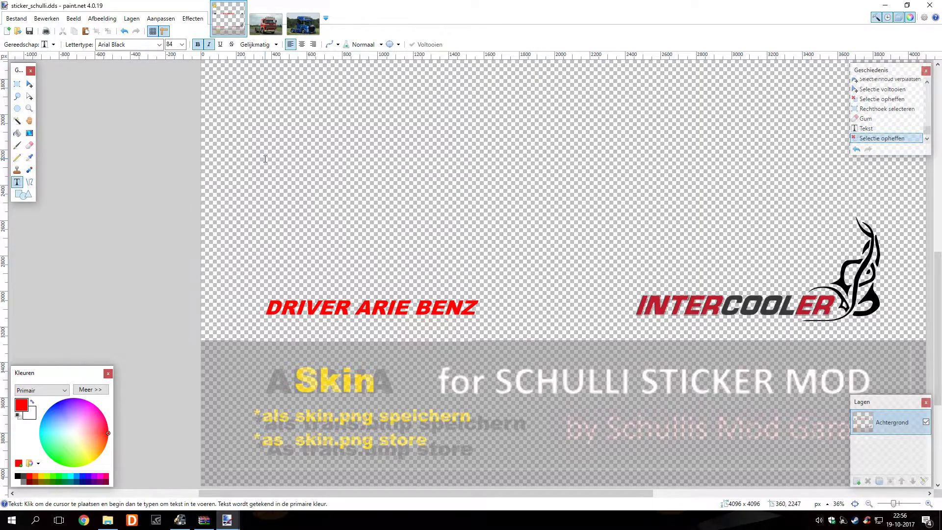
{"action": "scroll", "coordinate": [264, 158], "scroll_direction": "right", "scroll_amount": 5}
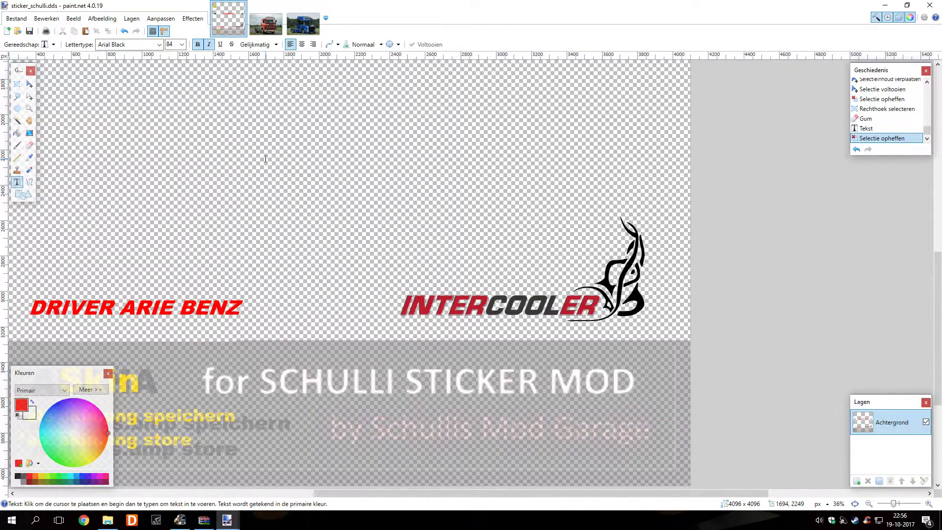
{"action": "left_click", "coordinate": [17, 84]}
Erase the right INTERCOOLER logo within a rectangular selection around it
{"action": "left_click_drag", "start_coordinate": [372, 165], "coordinate": [691, 341]}
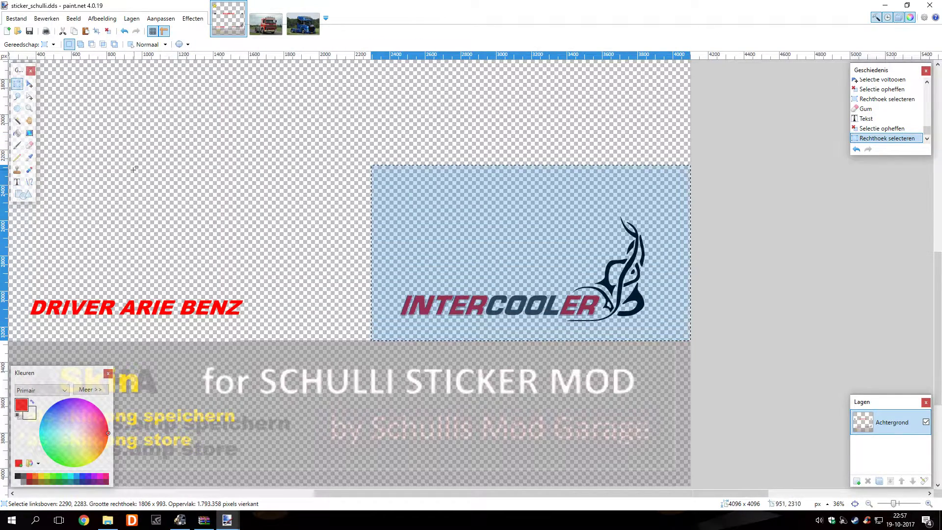
{"action": "left_click", "coordinate": [29, 144]}
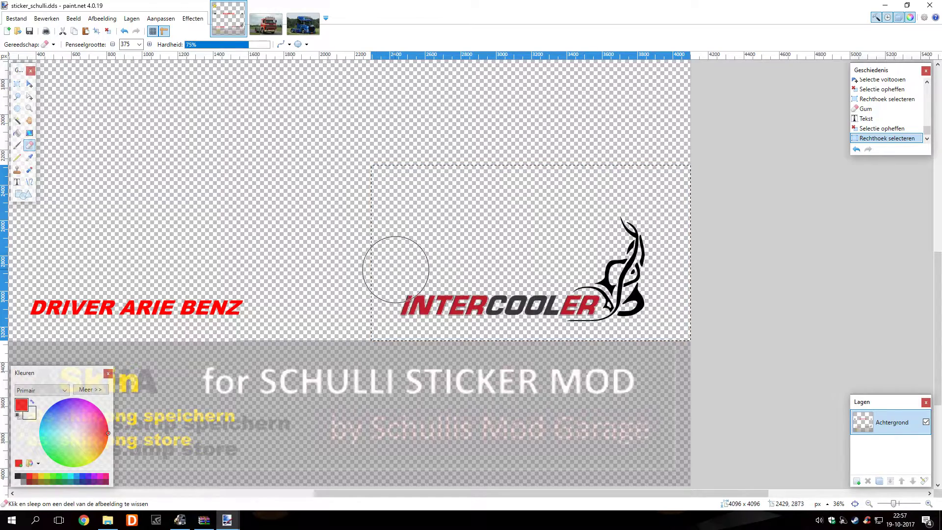
{"action": "mouse_move", "coordinate": [397, 301]}
{"action": "left_mouse_down"}
{"action": "mouse_move", "coordinate": [621, 307]}
{"action": "mouse_move", "coordinate": [643, 284]}
{"action": "mouse_move", "coordinate": [625, 252]}
{"action": "mouse_move", "coordinate": [590, 264]}
{"action": "mouse_move", "coordinate": [635, 231]}
{"action": "mouse_move", "coordinate": [640, 196]}
{"action": "mouse_move", "coordinate": [664, 188]}
{"action": "mouse_move", "coordinate": [393, 196]}
{"action": "mouse_move", "coordinate": [389, 323]}
{"action": "mouse_move", "coordinate": [682, 313]}
{"action": "mouse_move", "coordinate": [488, 241]}
{"action": "left_mouse_up"}
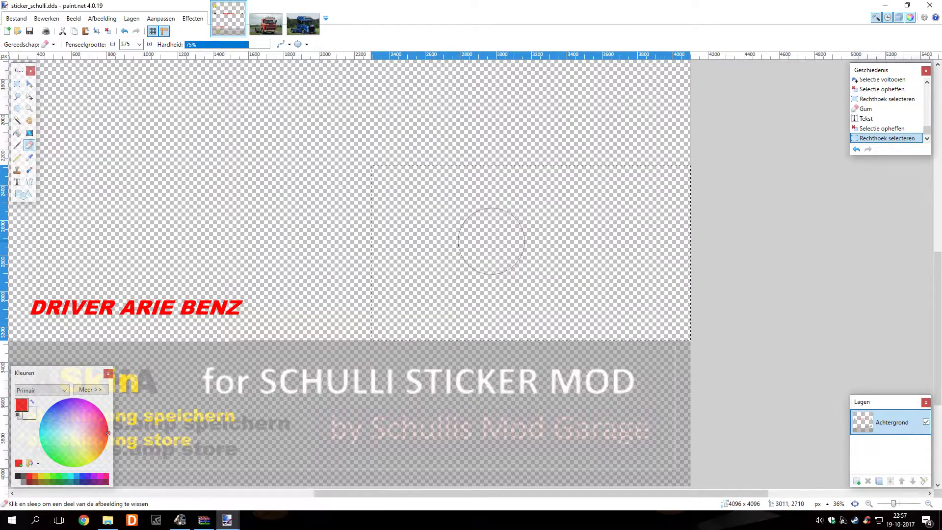
Type a second DRIVER text with the driver's name and line it up with the left one
{"action": "left_click", "coordinate": [20, 182]}
{"action": "left_click", "coordinate": [405, 294]}
{"action": "type", "text": "DRI"}
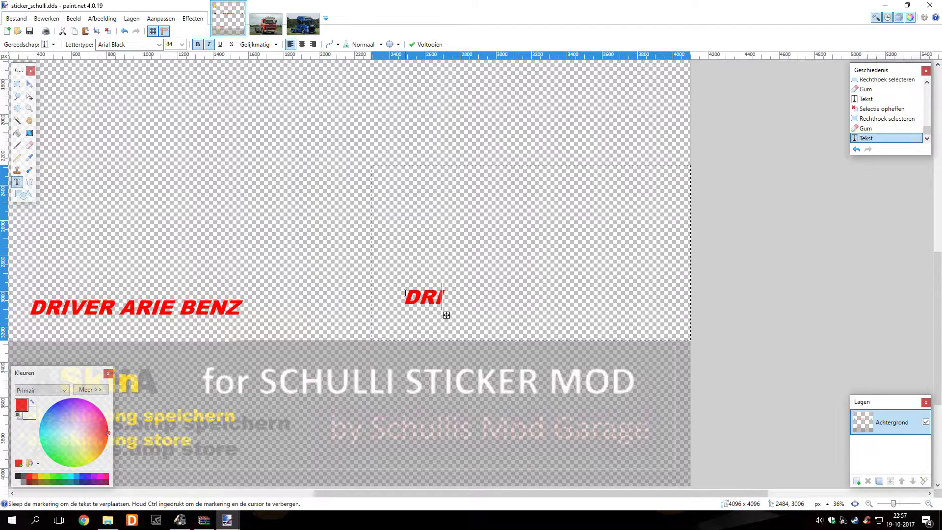
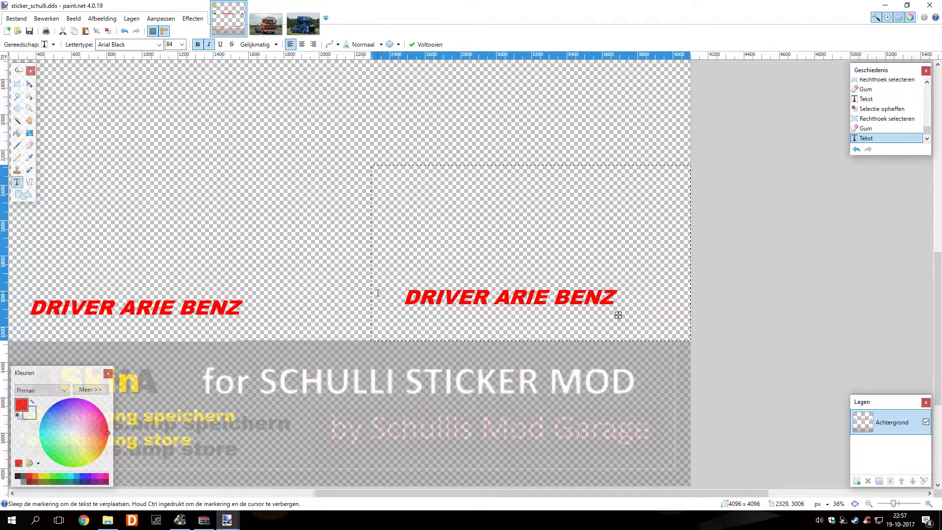
{"action": "left_click_drag", "start_coordinate": [618, 315], "coordinate": [636, 327]}
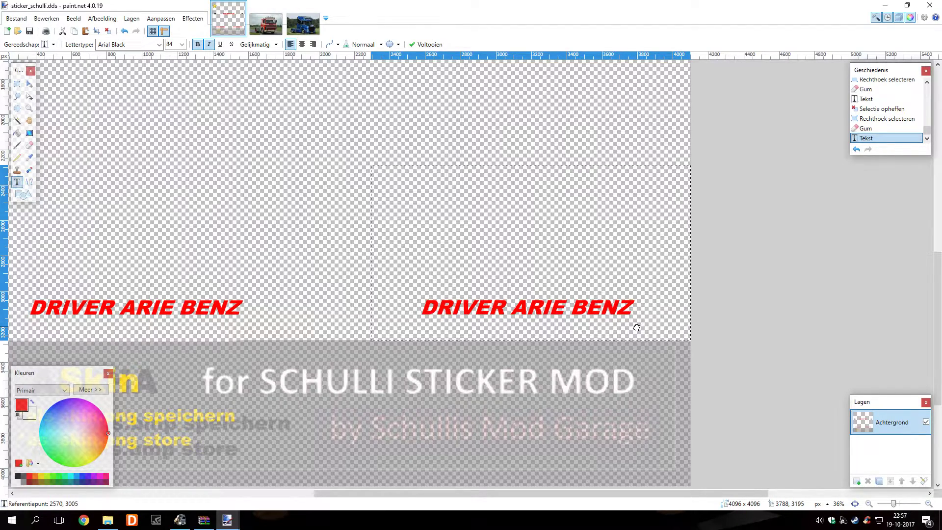
{"action": "scroll", "coordinate": [636, 327], "scroll_direction": "down", "scroll_amount": 1}
Nudge the right DRIVER text down to match the left one, then commit and deselect
{"action": "scroll", "coordinate": [492, 324], "scroll_direction": "left", "scroll_amount": 1}
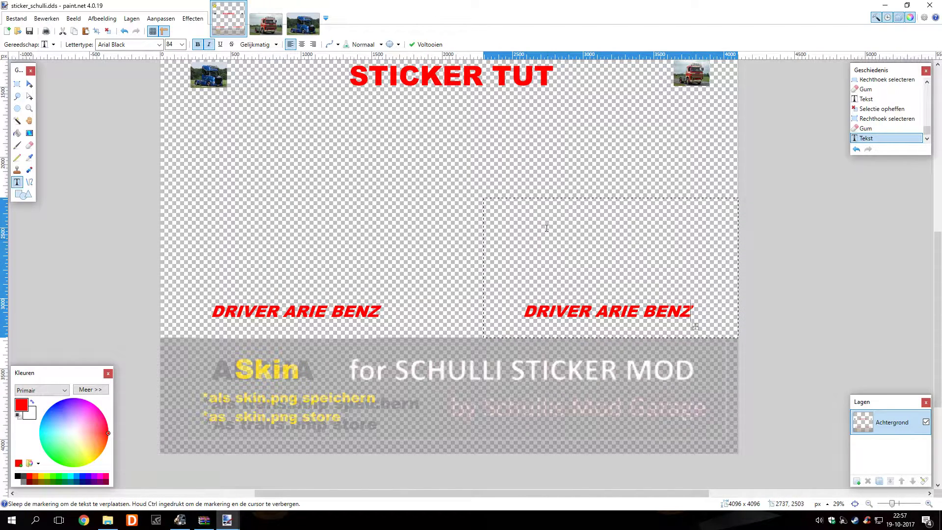
{"action": "left_click_drag", "start_coordinate": [698, 327], "coordinate": [698, 328]}
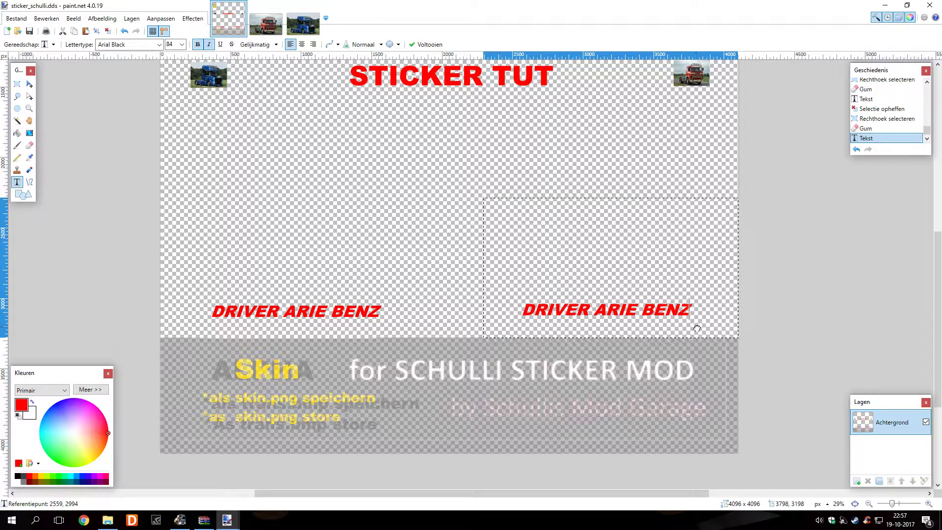
{"action": "left_click_drag", "start_coordinate": [696, 329], "coordinate": [695, 330]}
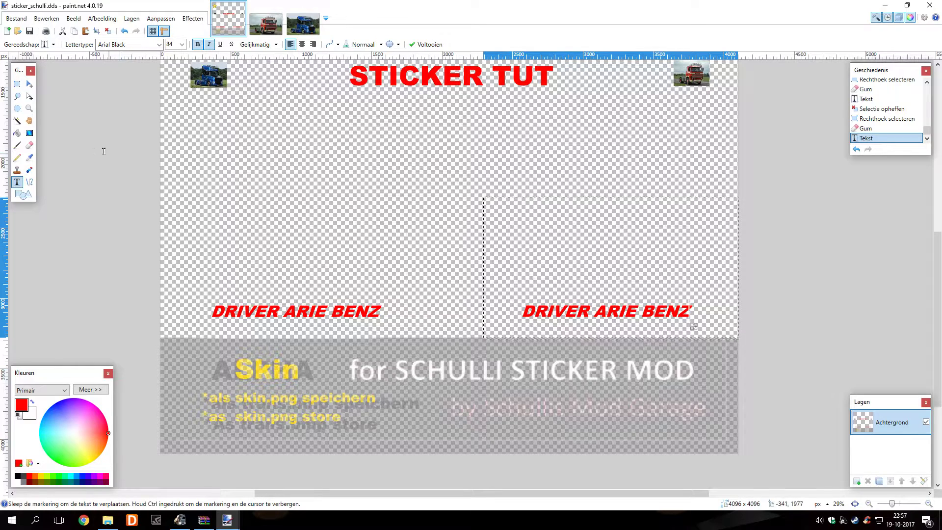
{"action": "left_click", "coordinate": [108, 31]}
{"action": "scroll", "coordinate": [302, 263], "scroll_direction": "down", "scroll_amount": 1}
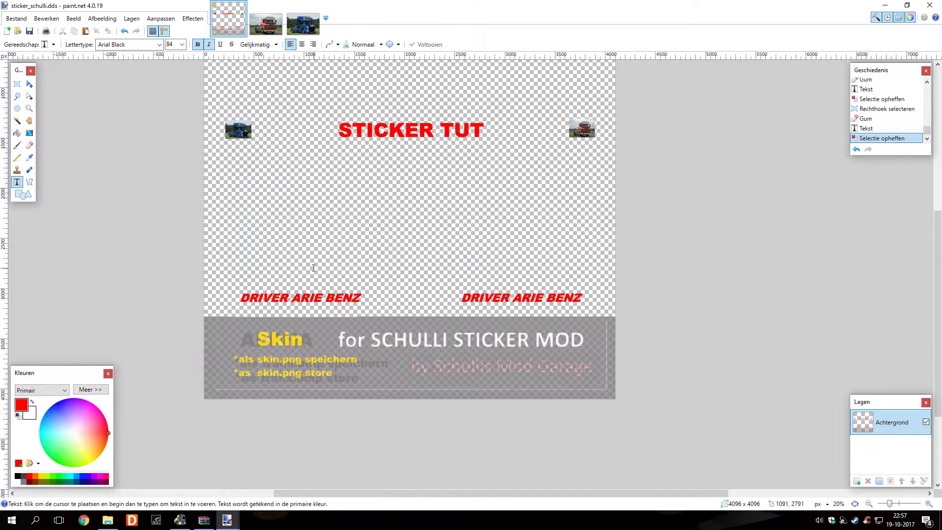
{"action": "scroll", "coordinate": [314, 267], "scroll_direction": "up", "scroll_amount": 2}
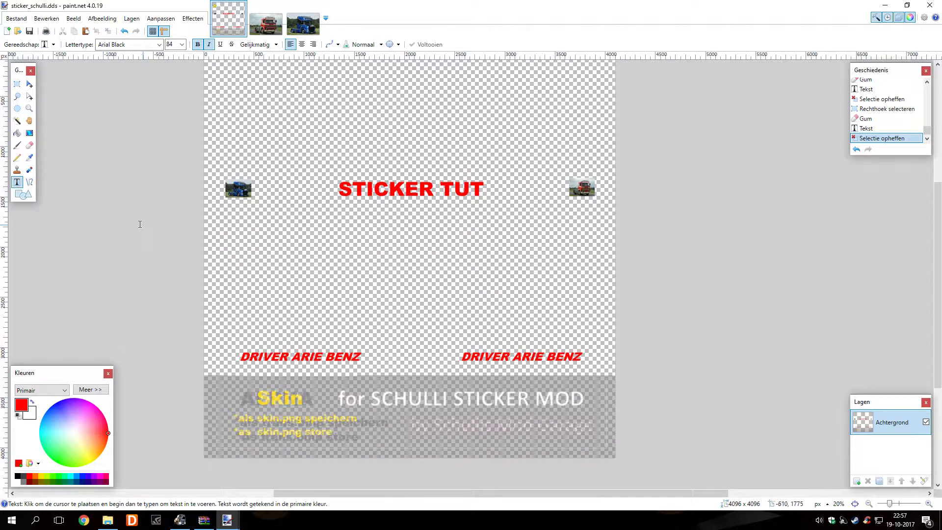
Save over sticker_schulli.dds as DXT5 with mip maps generated
{"action": "left_click", "coordinate": [15, 19]}
{"action": "left_click", "coordinate": [55, 98]}
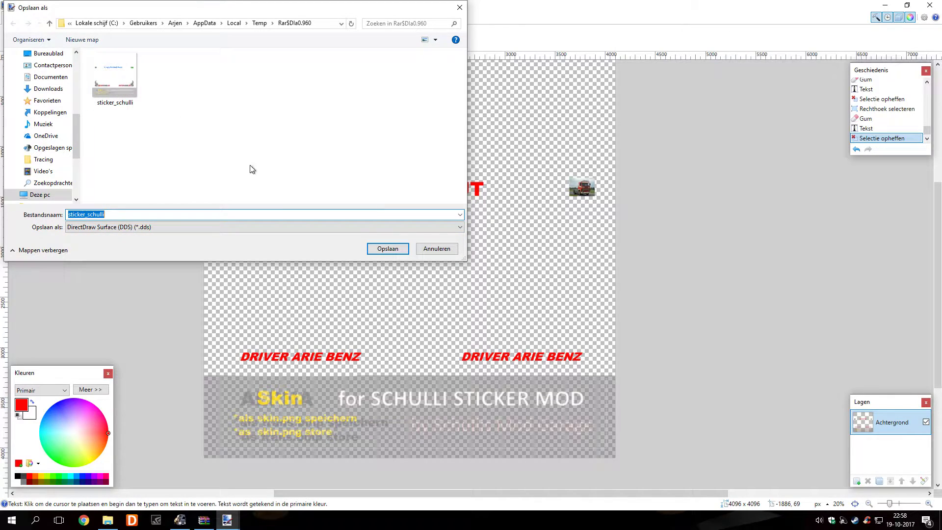
{"action": "left_click", "coordinate": [374, 248]}
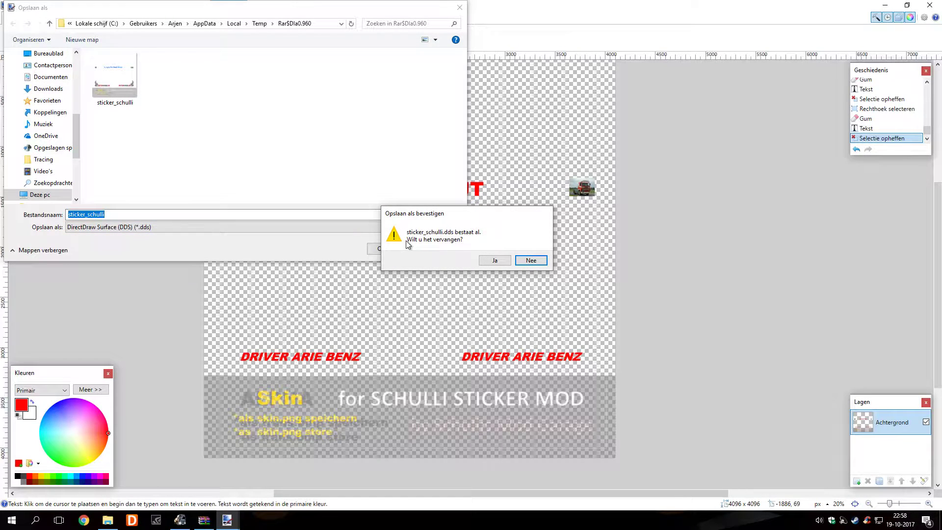
{"action": "left_click", "coordinate": [485, 260]}
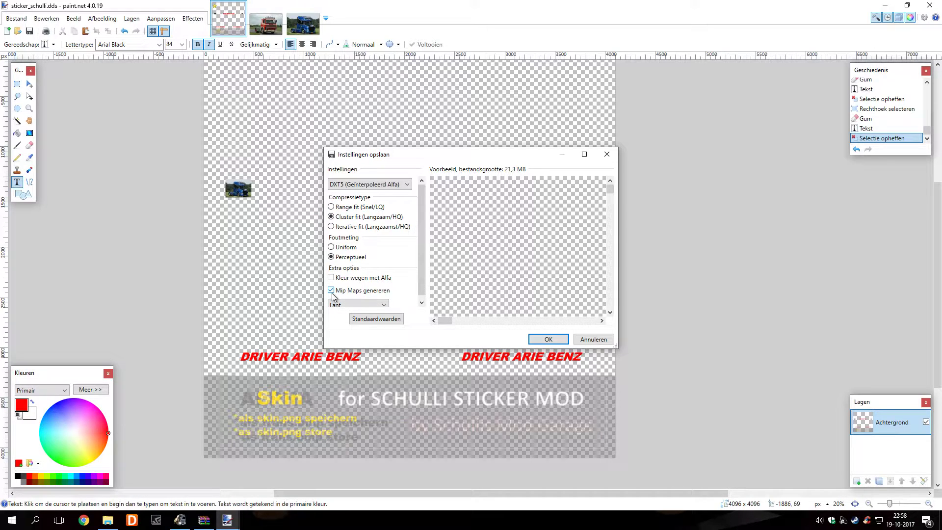
{"action": "left_click", "coordinate": [542, 338]}
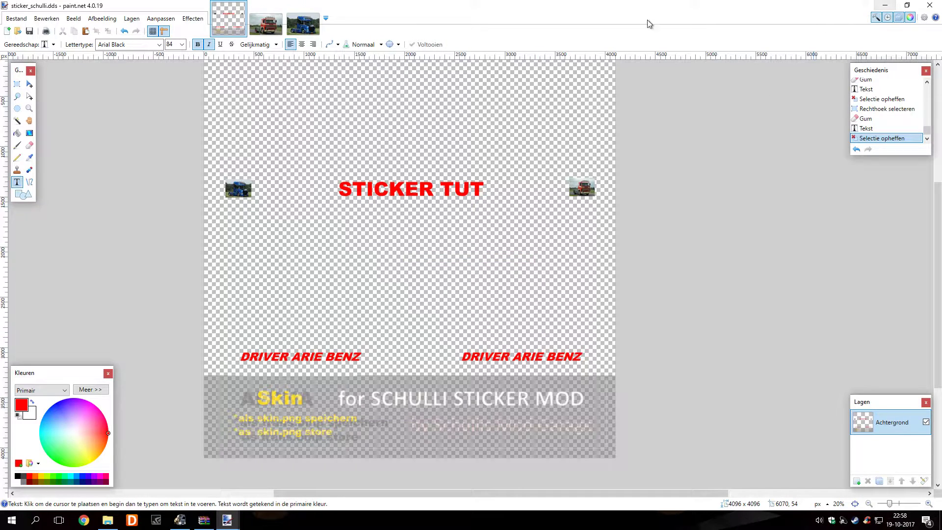
{"action": "left_click", "coordinate": [17, 19]}
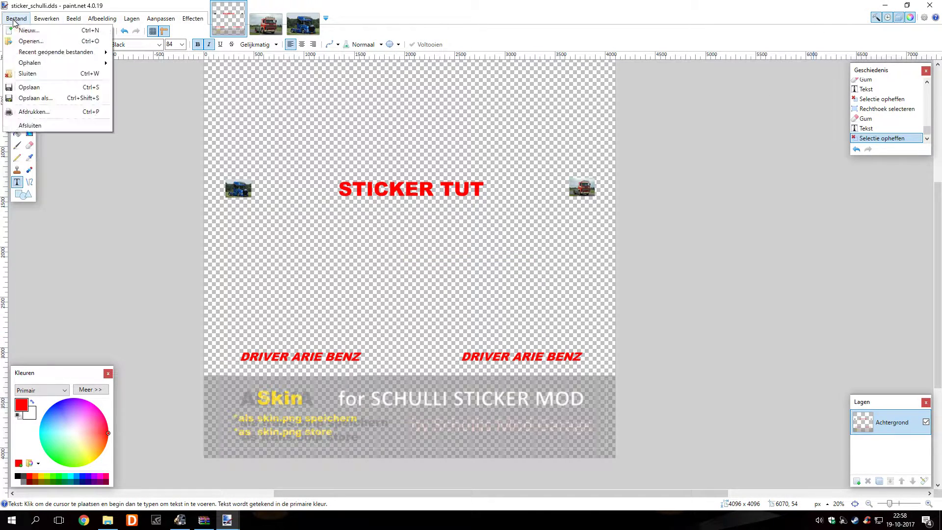
{"action": "left_click", "coordinate": [39, 99]}
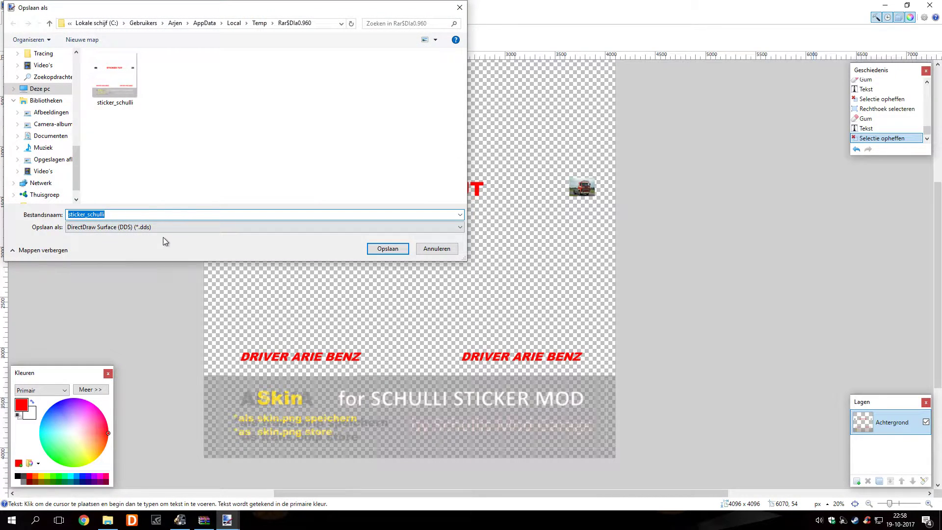
{"action": "left_click", "coordinate": [166, 228]}
{"action": "left_click", "coordinate": [159, 238]}
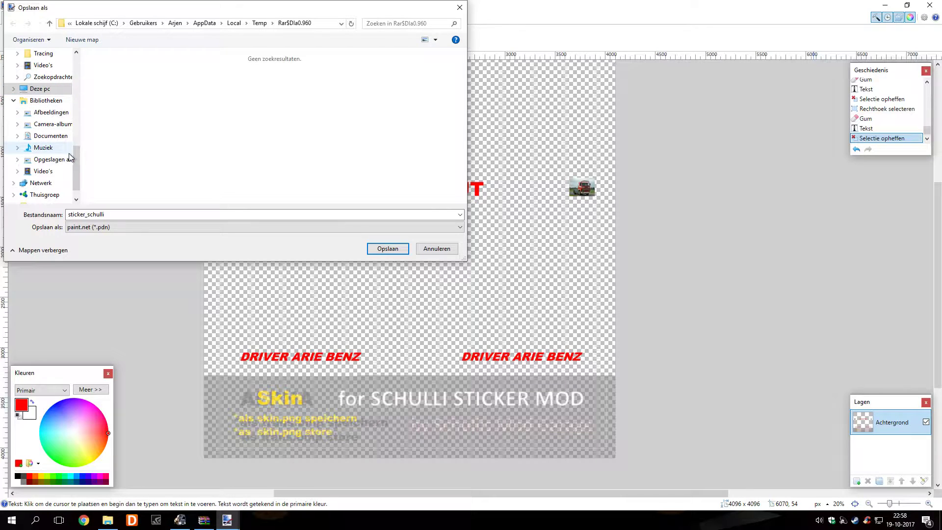
{"action": "scroll", "coordinate": [73, 147], "scroll_direction": "up", "scroll_amount": 10}
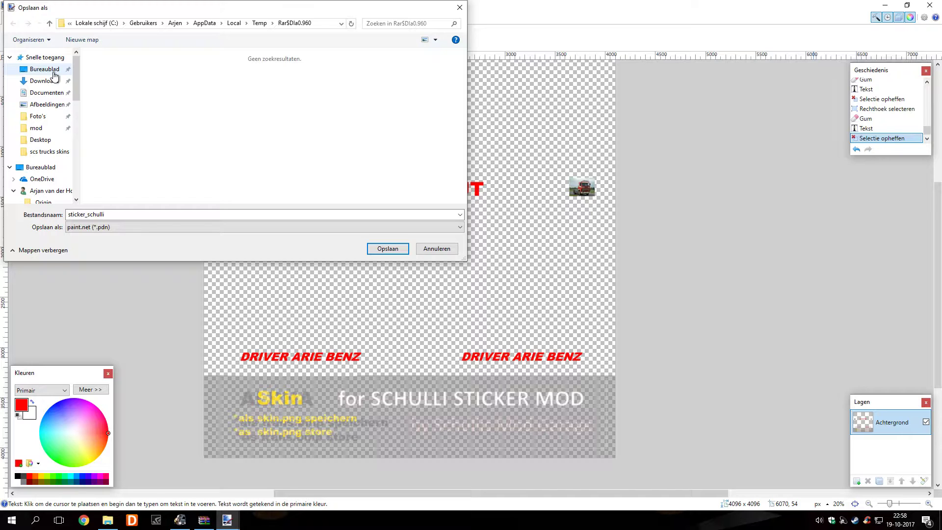
{"action": "left_click", "coordinate": [54, 155]}
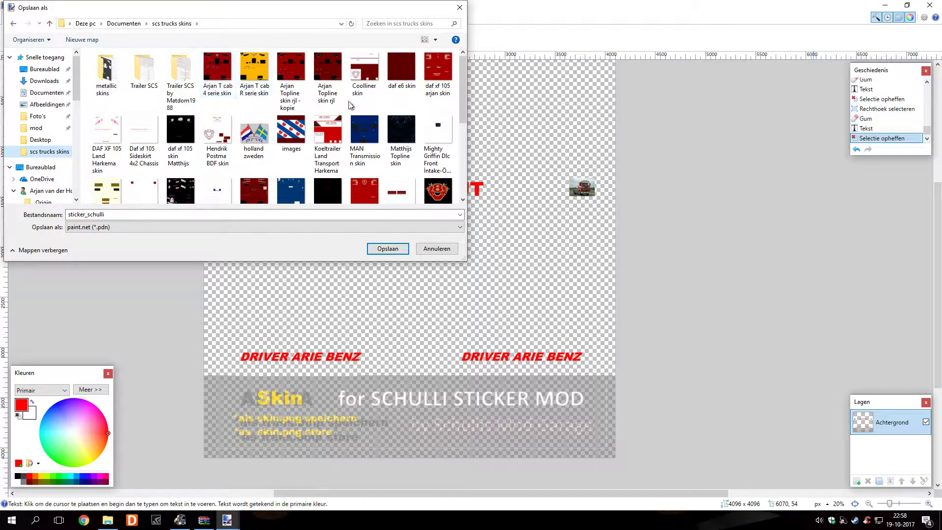
{"action": "left_click", "coordinate": [387, 249]}
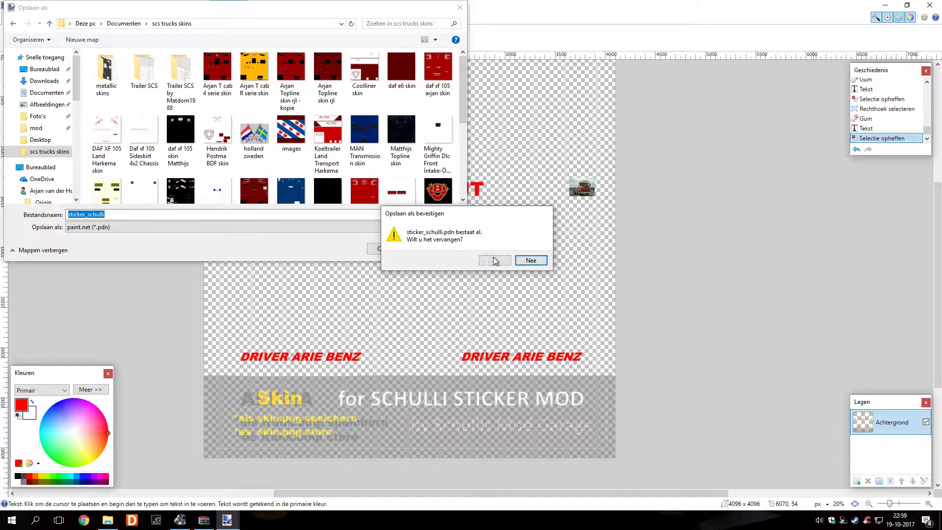
{"action": "left_click", "coordinate": [531, 260]}
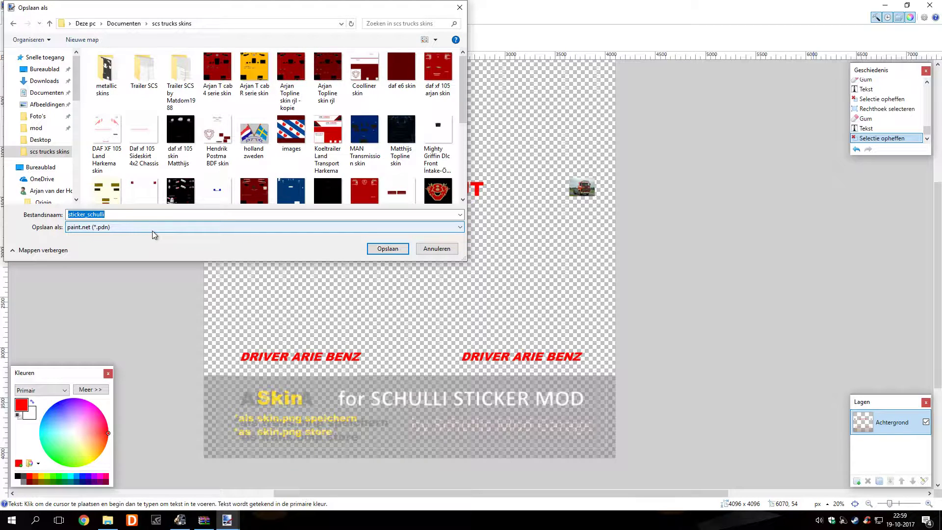
{"action": "left_click", "coordinate": [431, 248]}
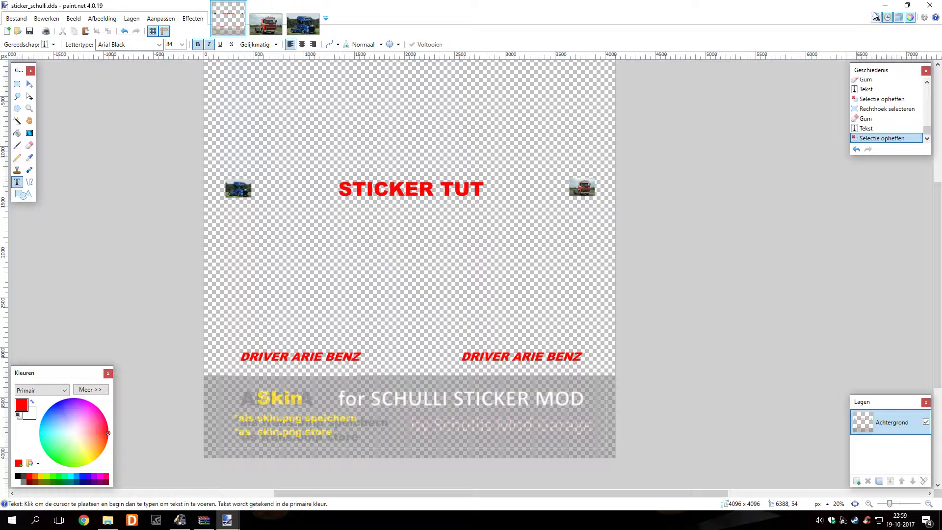
Close paint.net and let WinRAR update SMG_Stickerglass_v1.scs with the edited texture
{"action": "left_click", "coordinate": [927, 5]}
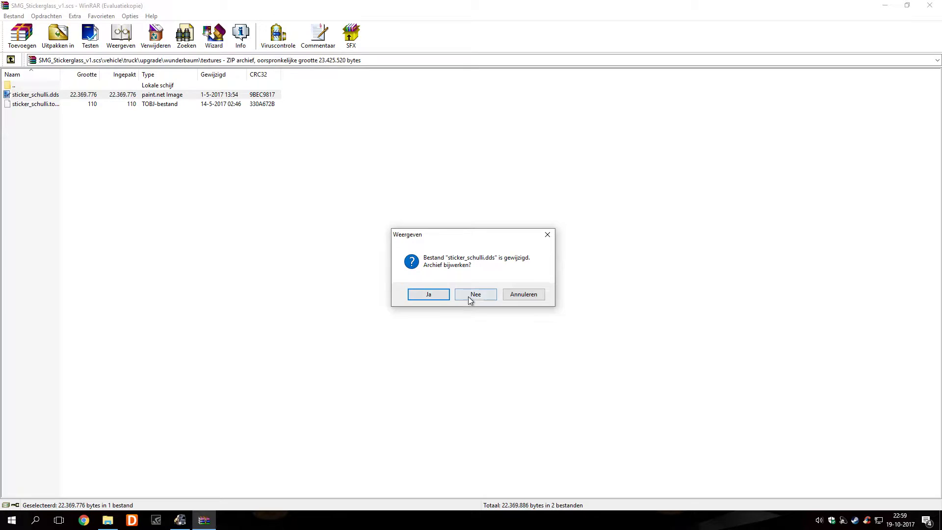
{"action": "left_click", "coordinate": [431, 296]}
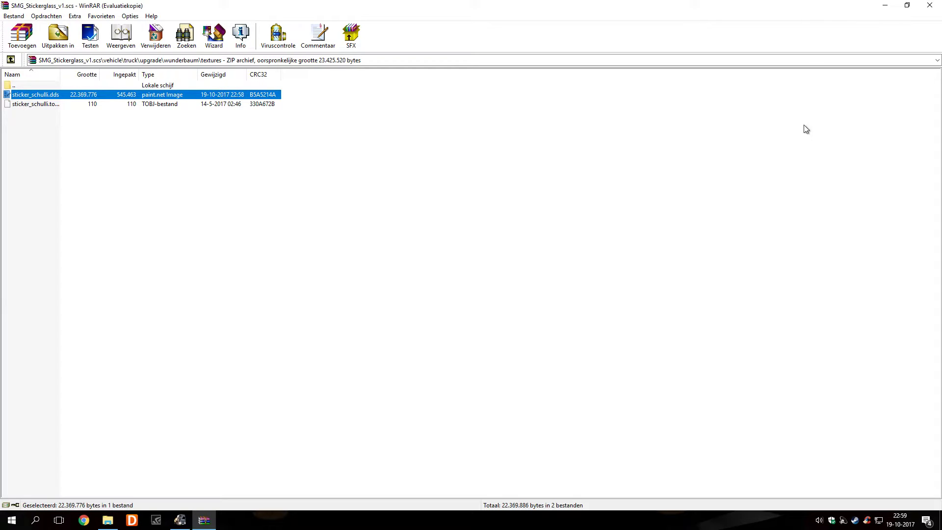
Close WinRAR and the Explorer mod folder window
{"action": "left_click", "coordinate": [929, 5]}
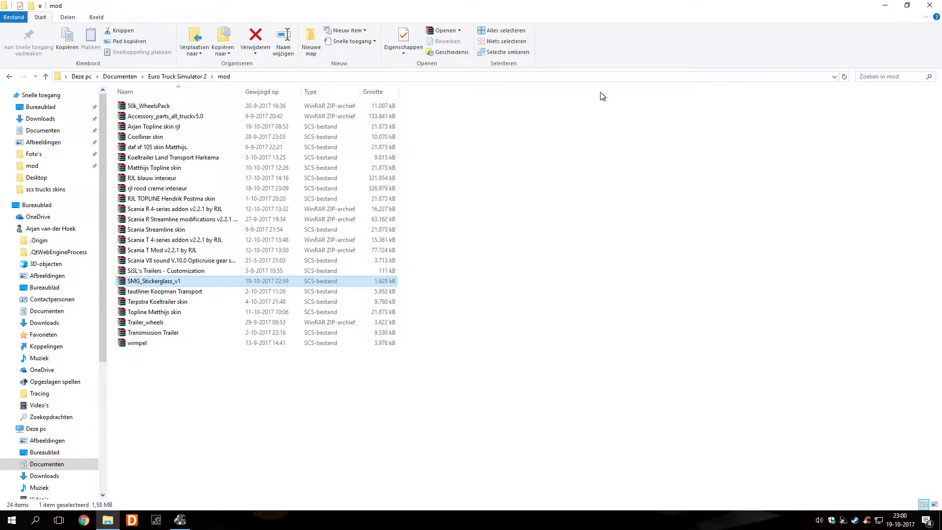
{"action": "left_click", "coordinate": [930, 6]}
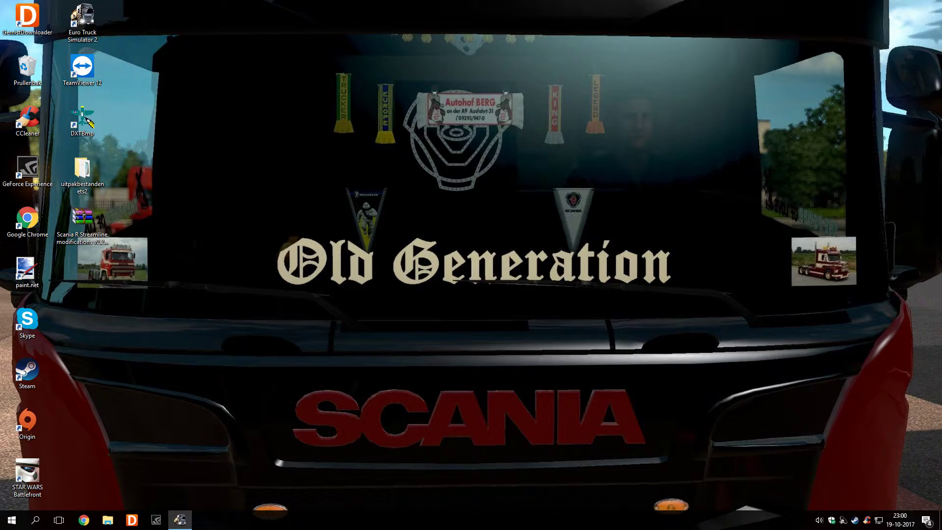
Bring Euro Truck Simulator 2 forward and browse through the installed mods list
{"action": "left_click", "coordinate": [180, 520]}
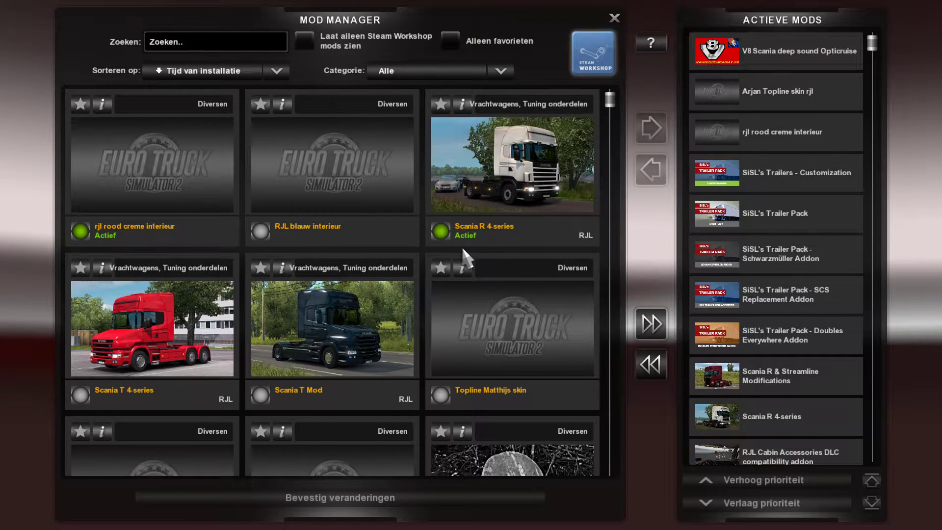
{"action": "scroll", "coordinate": [463, 250], "scroll_direction": "down", "scroll_amount": 1}
{"action": "scroll", "coordinate": [463, 250], "scroll_direction": "down", "scroll_amount": 2}
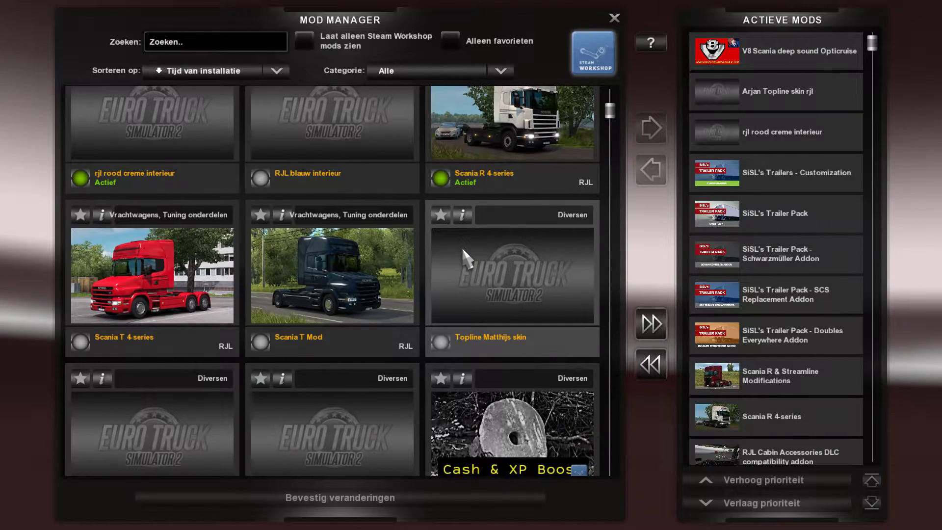
{"action": "scroll", "coordinate": [463, 249], "scroll_direction": "down", "scroll_amount": 2}
{"action": "scroll", "coordinate": [466, 255], "scroll_direction": "down", "scroll_amount": 3}
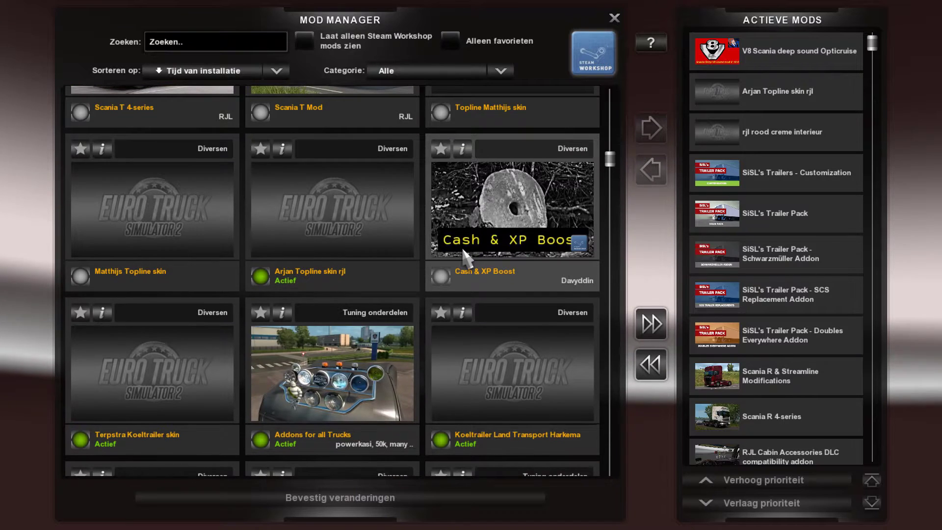
{"action": "scroll", "coordinate": [466, 251], "scroll_direction": "up", "scroll_amount": 6}
{"action": "scroll", "coordinate": [466, 250], "scroll_direction": "up", "scroll_amount": 2}
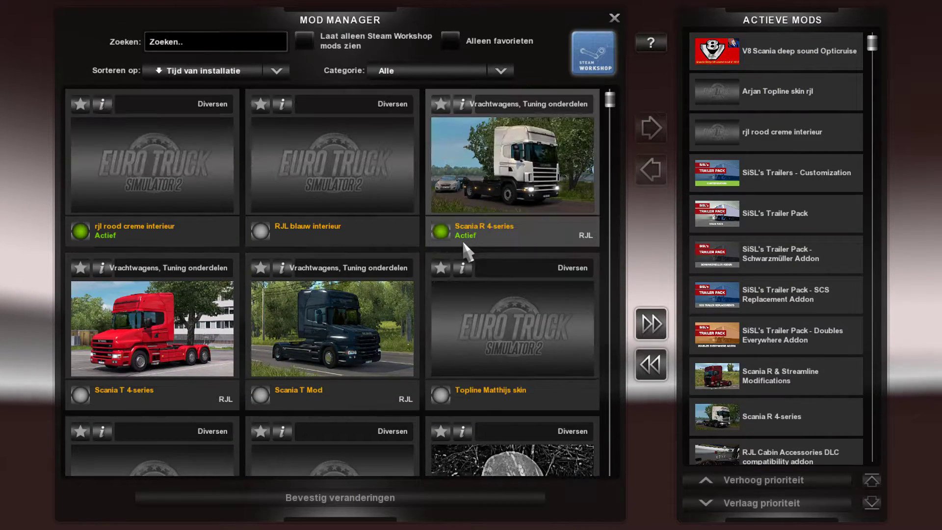
{"action": "scroll", "coordinate": [464, 255], "scroll_direction": "down", "scroll_amount": 6}
{"action": "scroll", "coordinate": [462, 252], "scroll_direction": "down", "scroll_amount": 10}
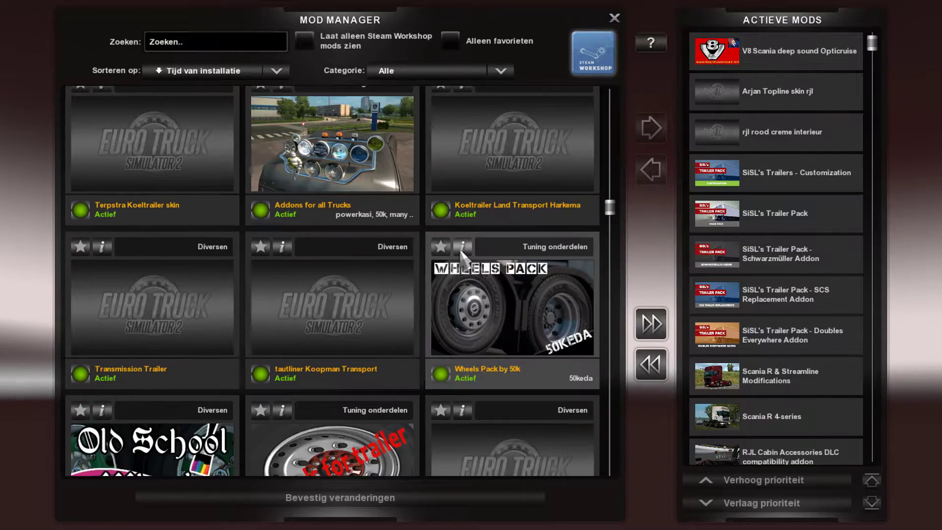
{"action": "scroll", "coordinate": [461, 256], "scroll_direction": "down", "scroll_amount": 6}
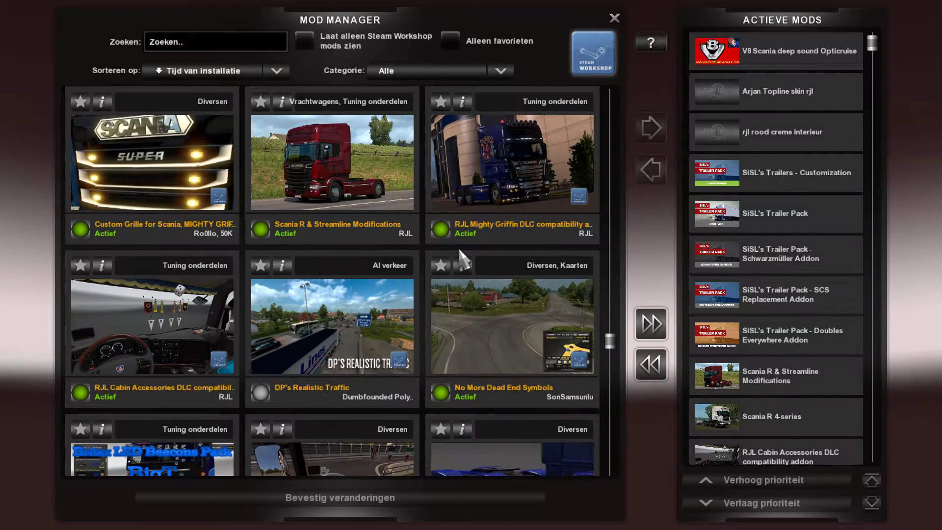
{"action": "scroll", "coordinate": [464, 260], "scroll_direction": "down", "scroll_amount": 3}
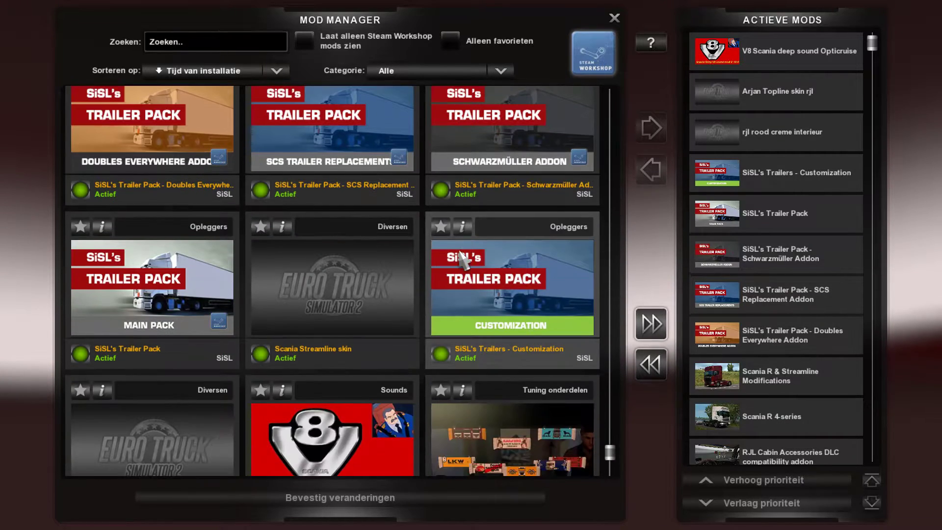
{"action": "left_click_drag", "start_coordinate": [619, 457], "coordinate": [598, 93]}
Exit the Mod Manager, confirming with Ja, and switch back to the desktop
{"action": "left_click", "coordinate": [615, 18]}
{"action": "left_click", "coordinate": [435, 348]}
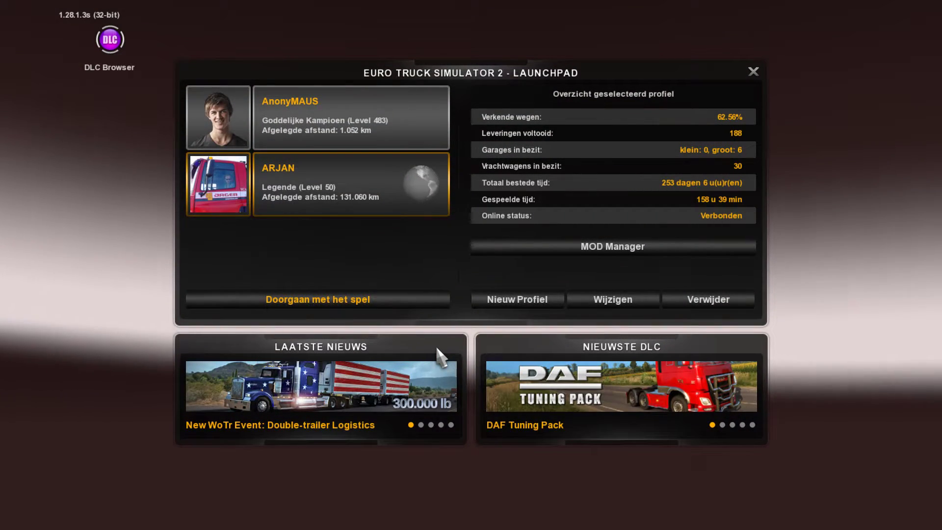
{"action": "key", "text": "alt+Tab"}
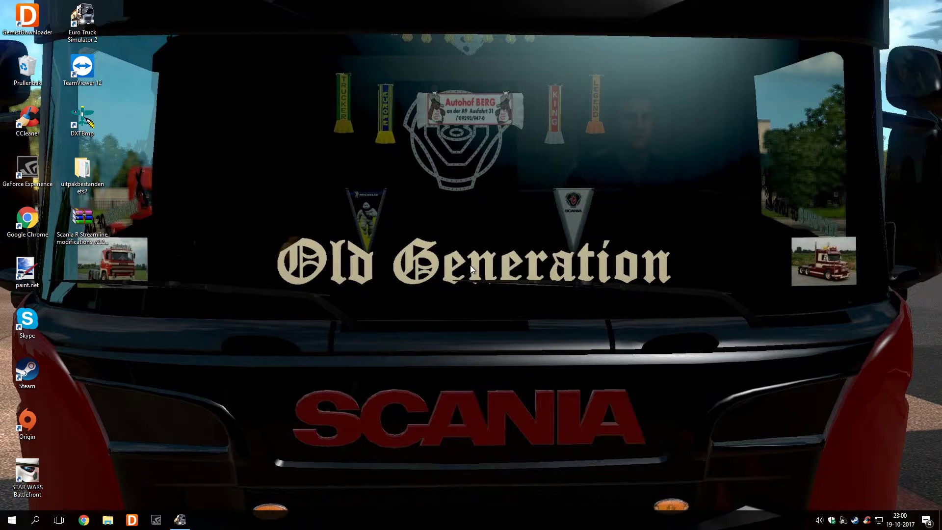
{"action": "left_click", "coordinate": [108, 520]}
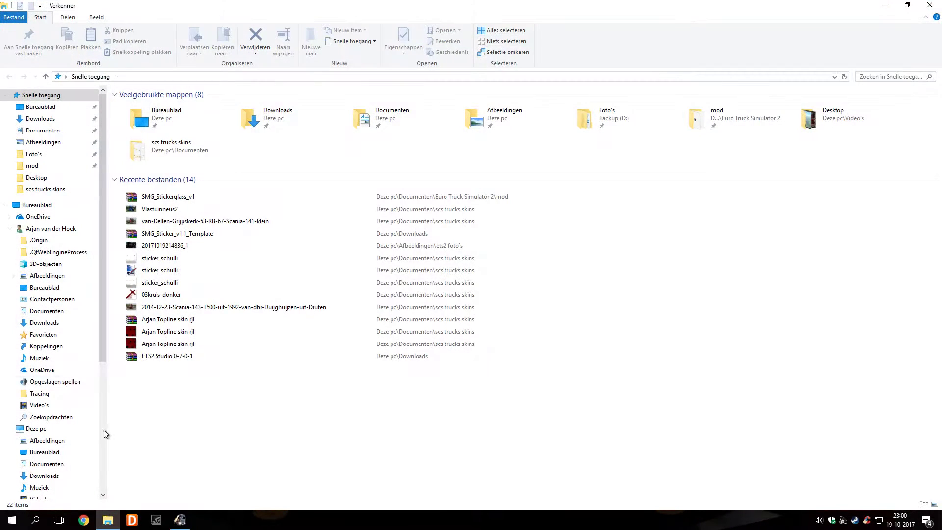
{"action": "left_click", "coordinate": [61, 132]}
{"action": "double_click", "coordinate": [147, 137]}
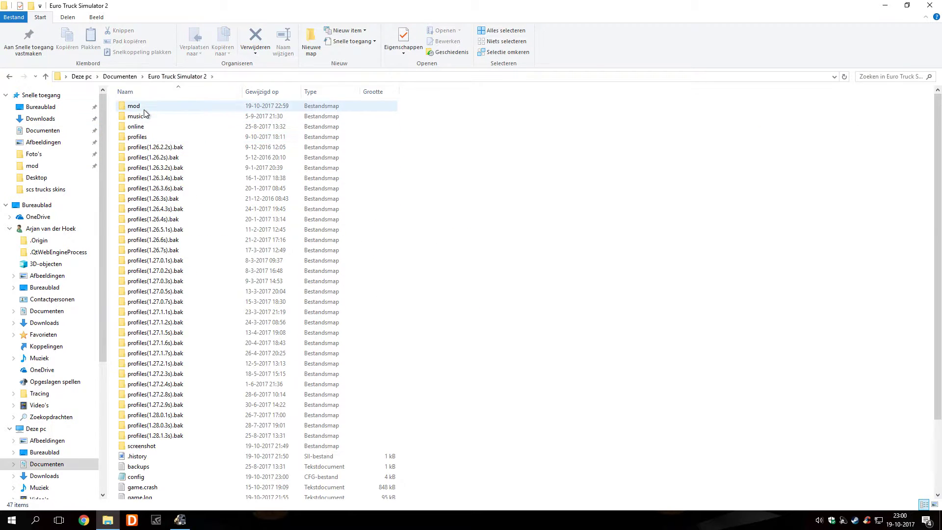
{"action": "double_click", "coordinate": [145, 108]}
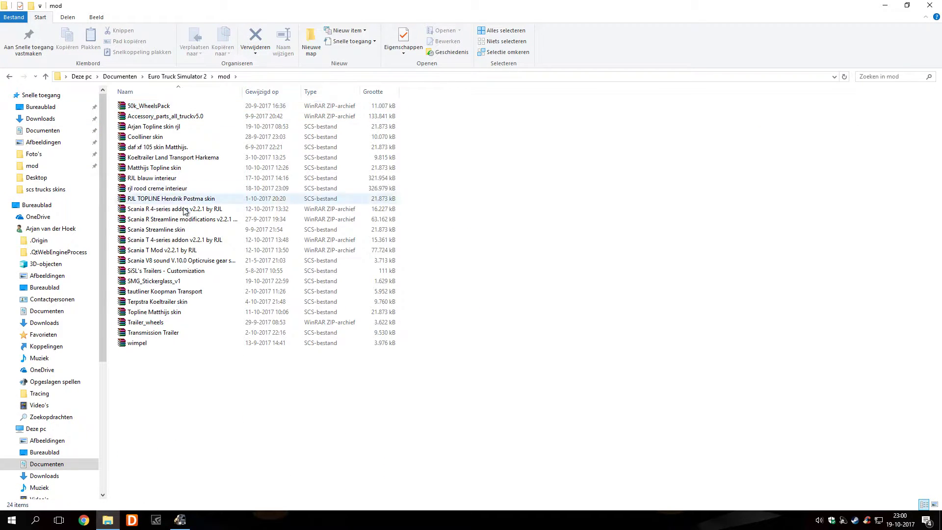
{"action": "left_click", "coordinate": [178, 283]}
{"action": "left_click", "coordinate": [220, 389]}
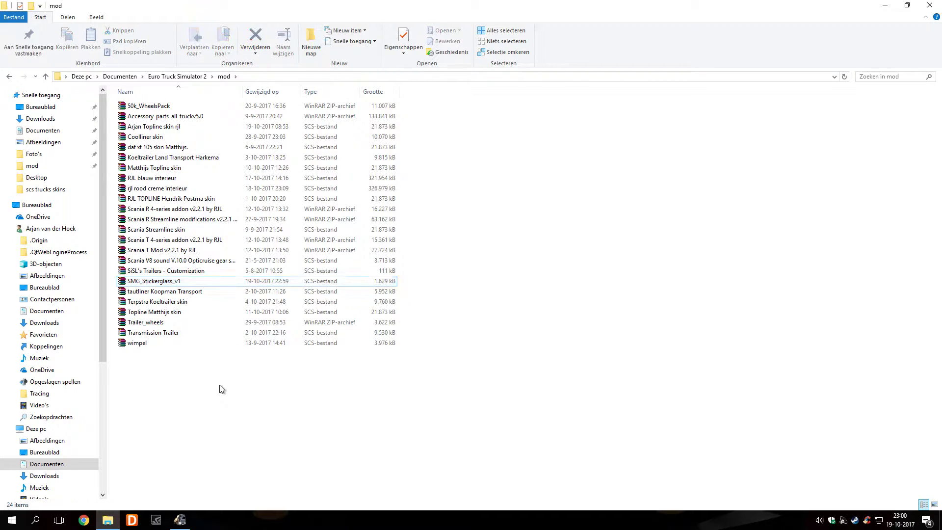
{"action": "left_click", "coordinate": [929, 5]}
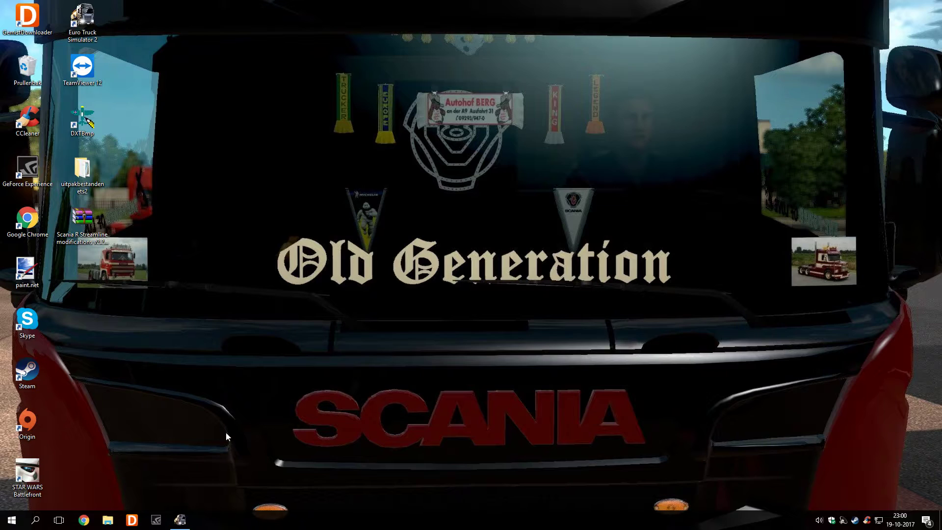
Bring the ETS2 launchpad forward and open its MOD Manager
{"action": "left_click", "coordinate": [181, 520]}
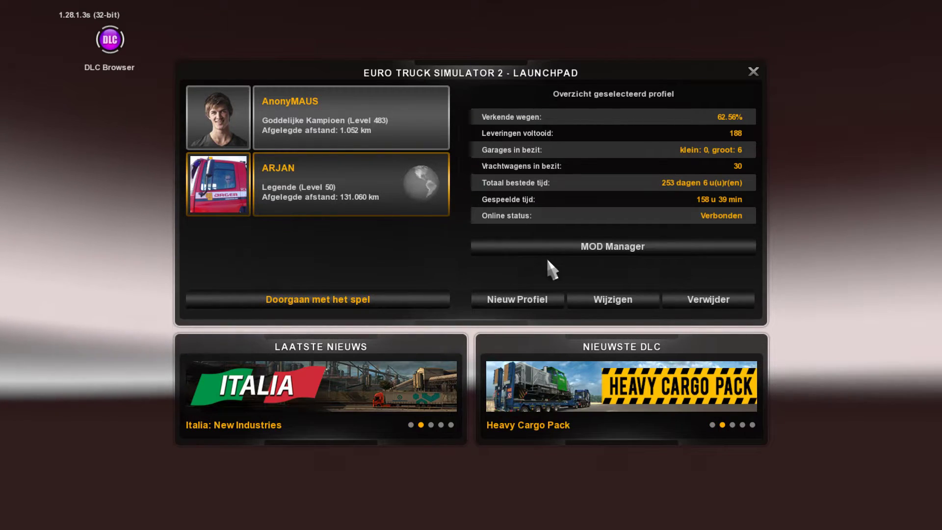
{"action": "left_click", "coordinate": [567, 250]}
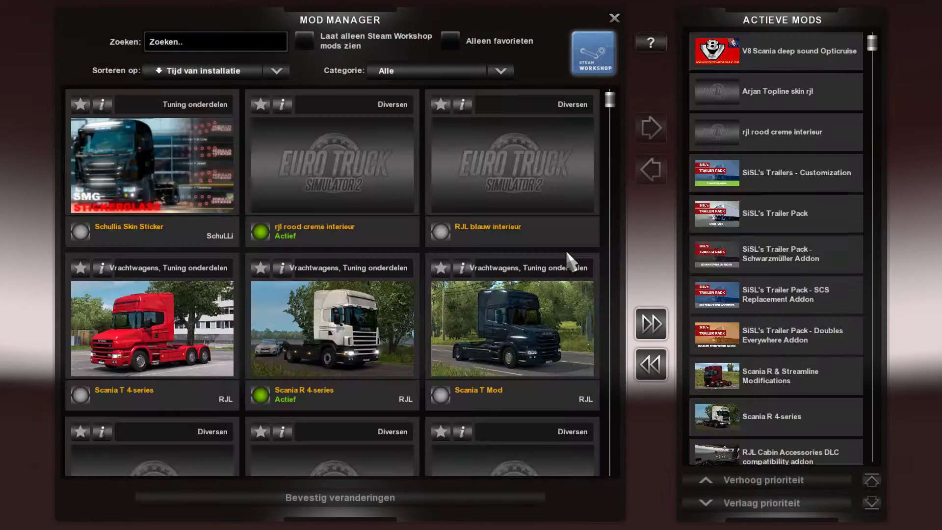